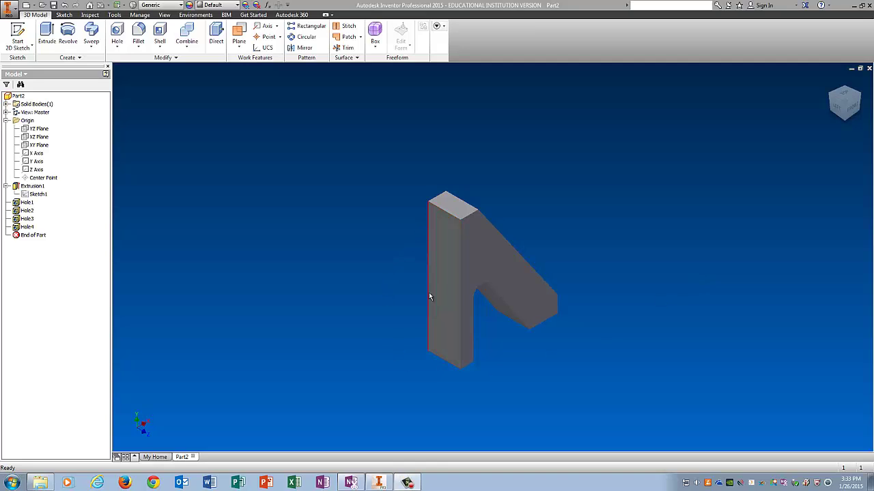
Start a tapped hole on the narrow front face, keeping a distance termination for the depth
left_click(117, 30)
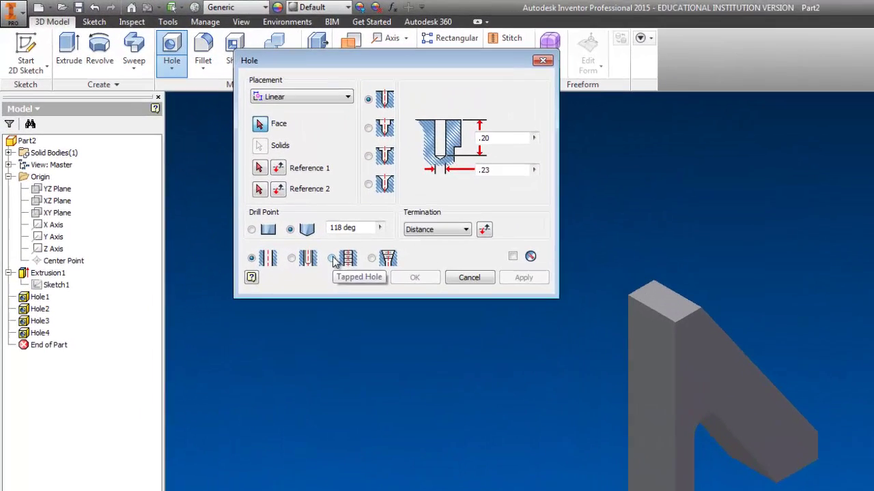
left_click(225, 176)
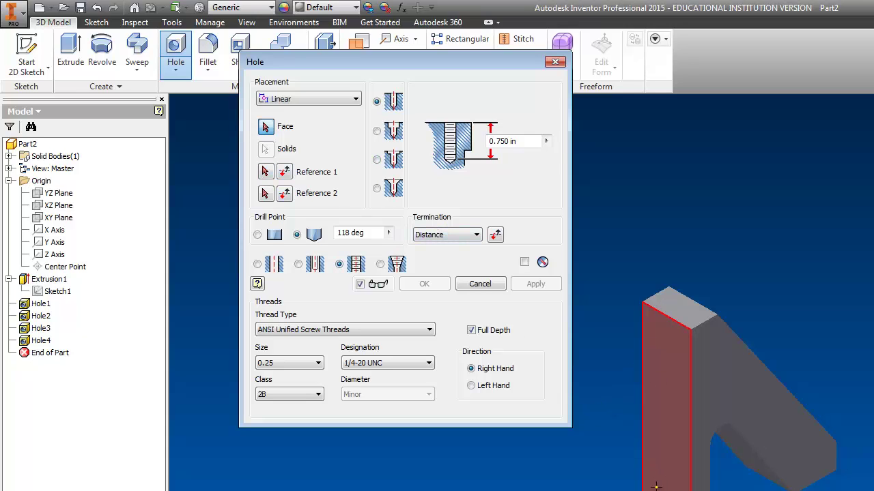
left_click(666, 382)
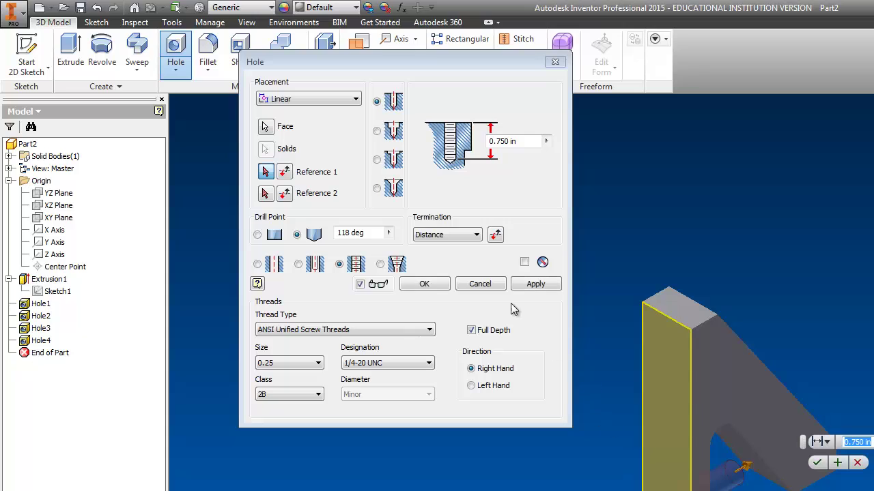
left_click(440, 235)
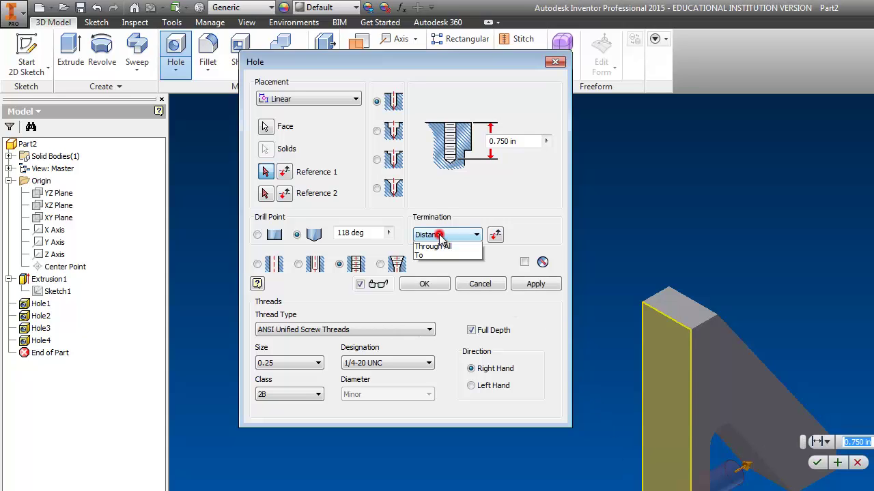
left_click(440, 244)
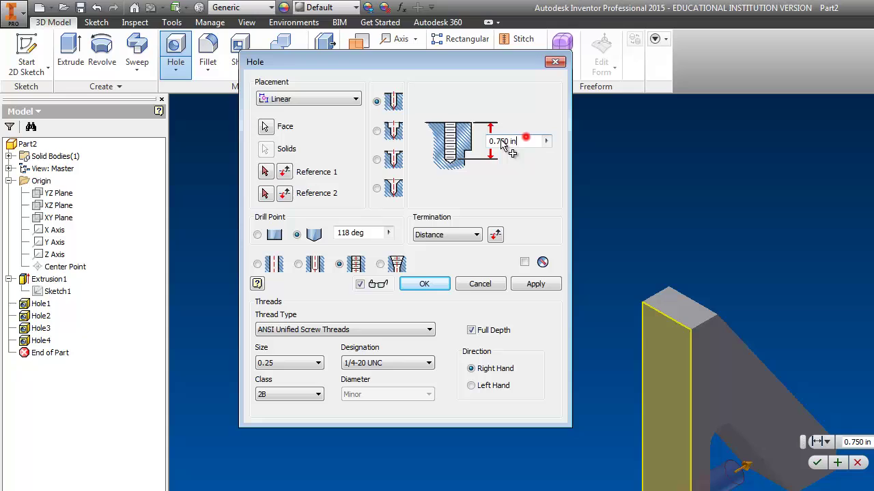
double_click(527, 141)
type(".2")
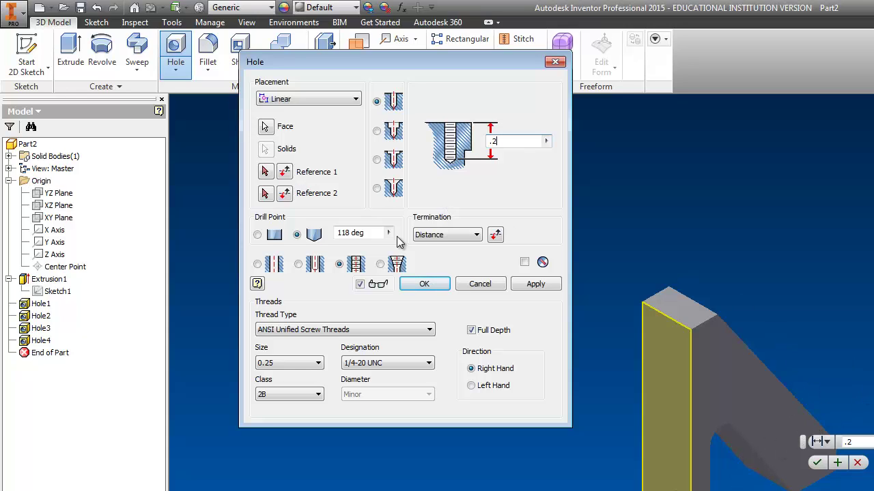
Set the thread size to 0.164 (#8) and locate the hole .15 and .25 from the edges
left_click(274, 364)
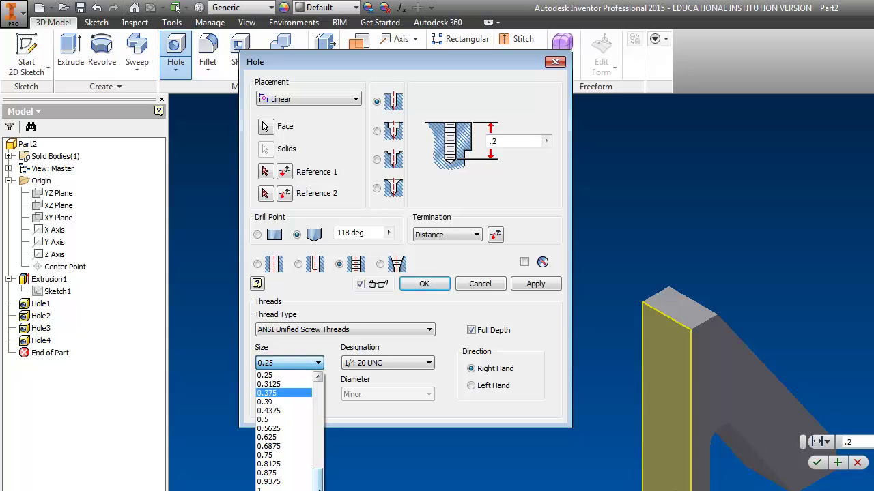
left_click_drag(318, 482, 327, 445)
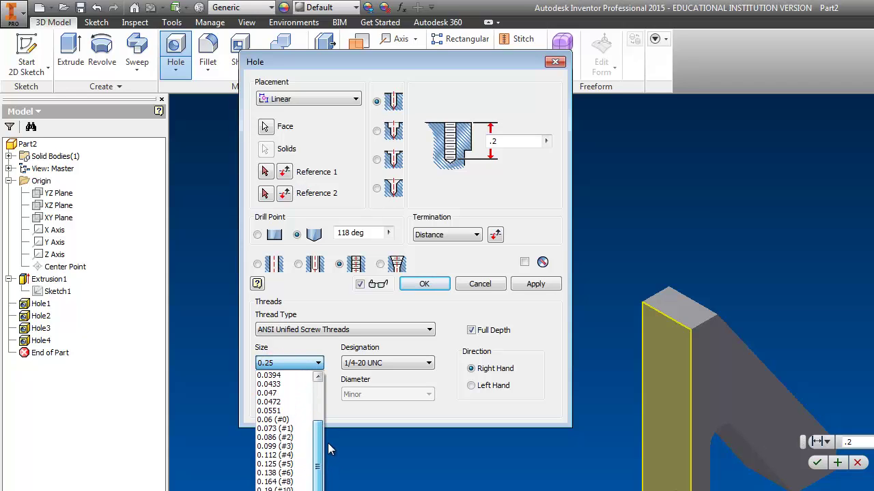
left_click(292, 482)
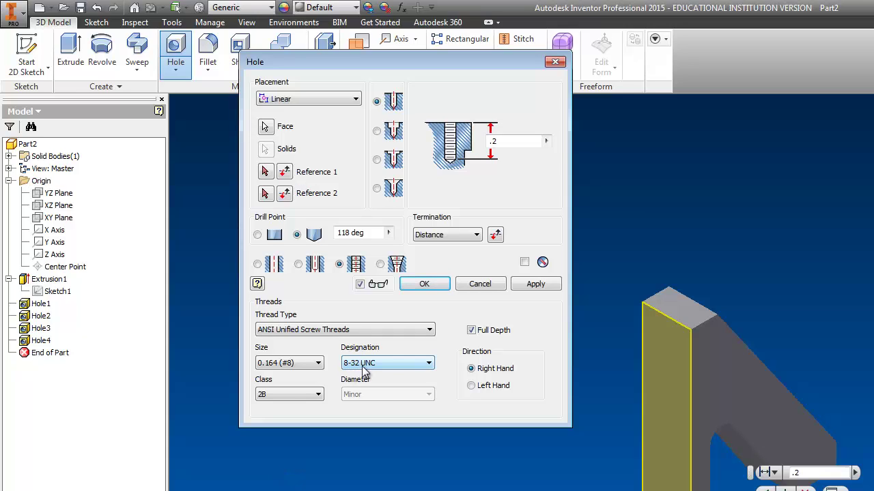
left_click(266, 172)
left_click(265, 193)
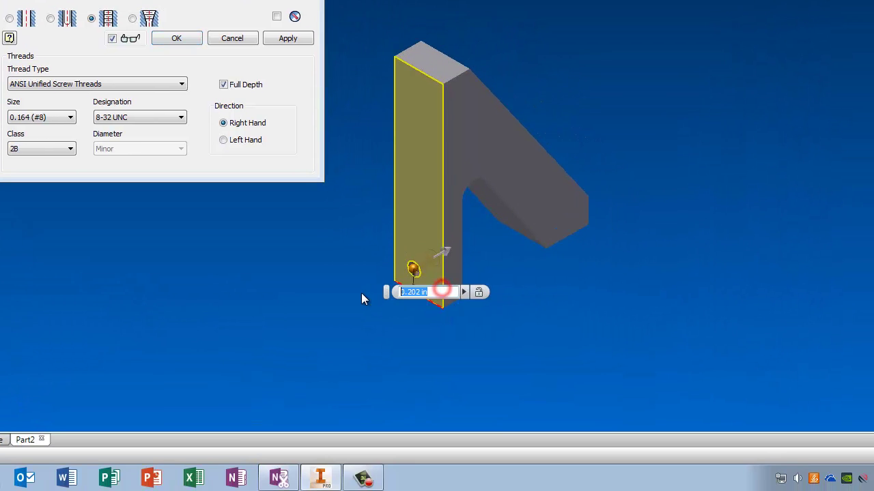
type(".")
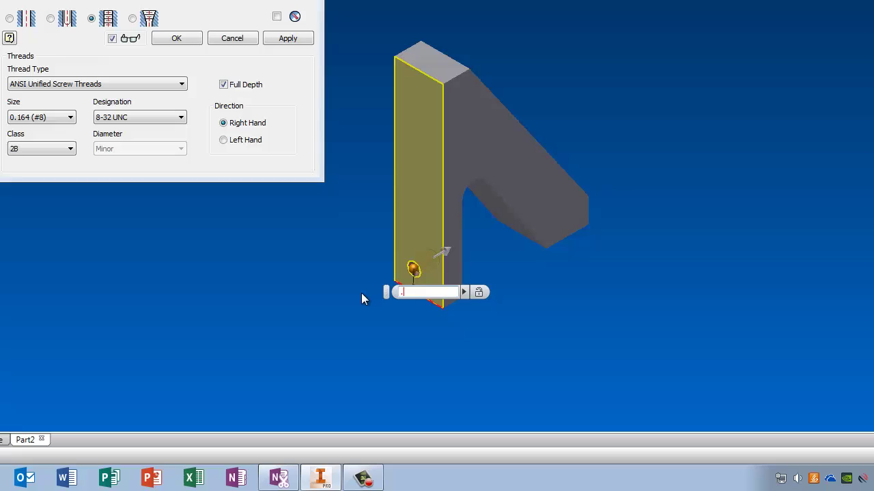
type("15")
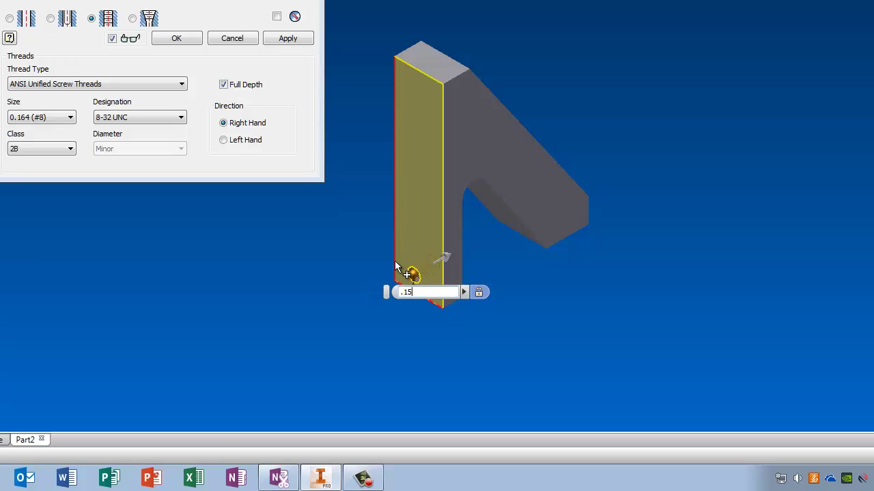
left_click(396, 266)
type(".")
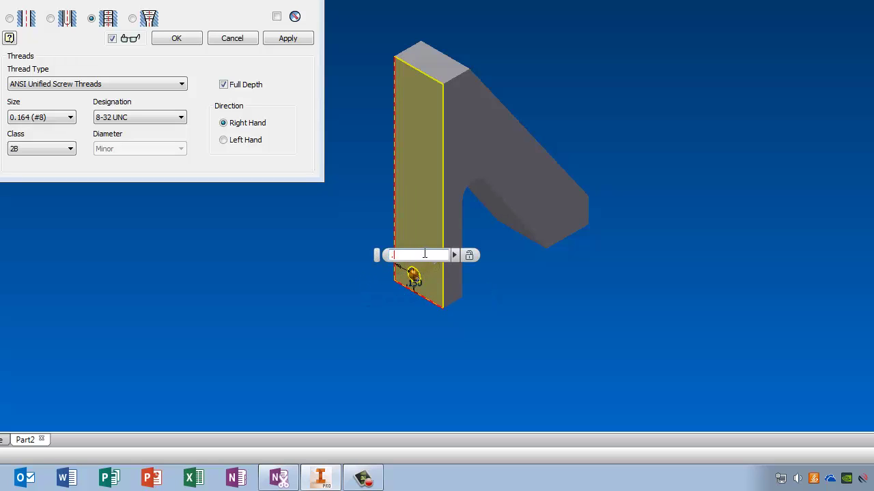
type("25")
key("Return")
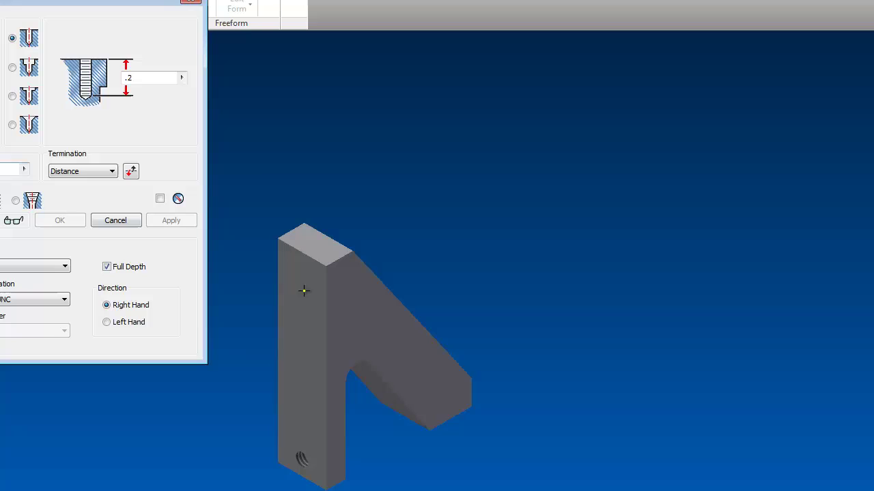
Add a .3-deep 8-32 tapped hole on the front face, 1.85 from the bottom edge
left_click(295, 276)
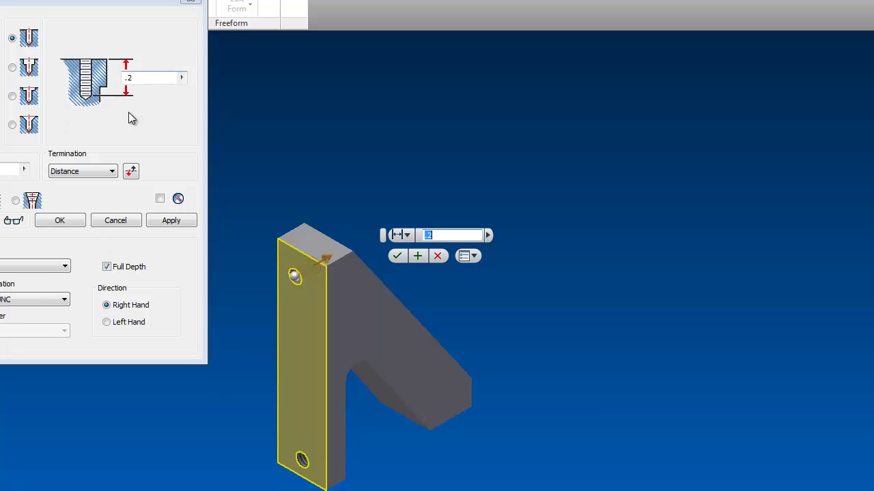
double_click(130, 78)
type(".3")
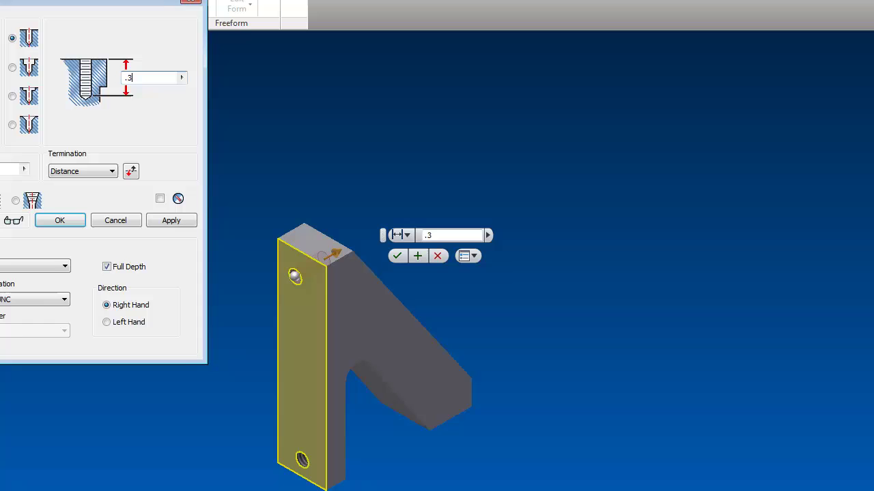
left_click(293, 478)
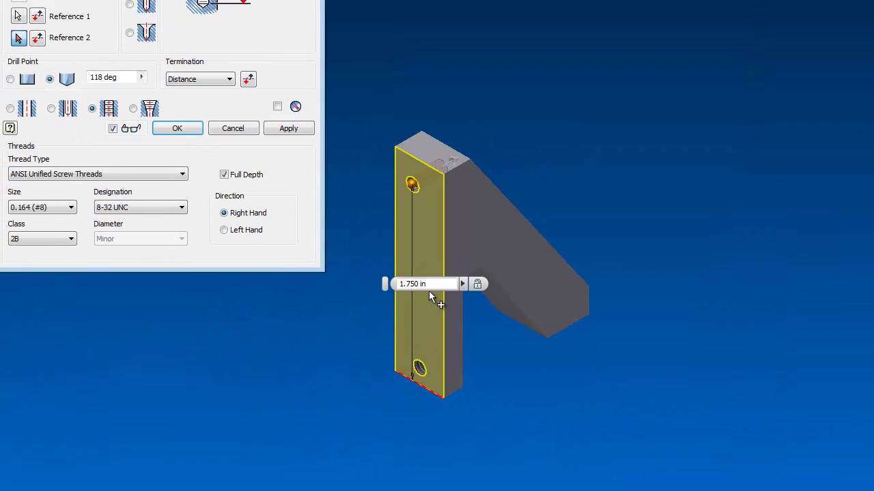
type("1.85")
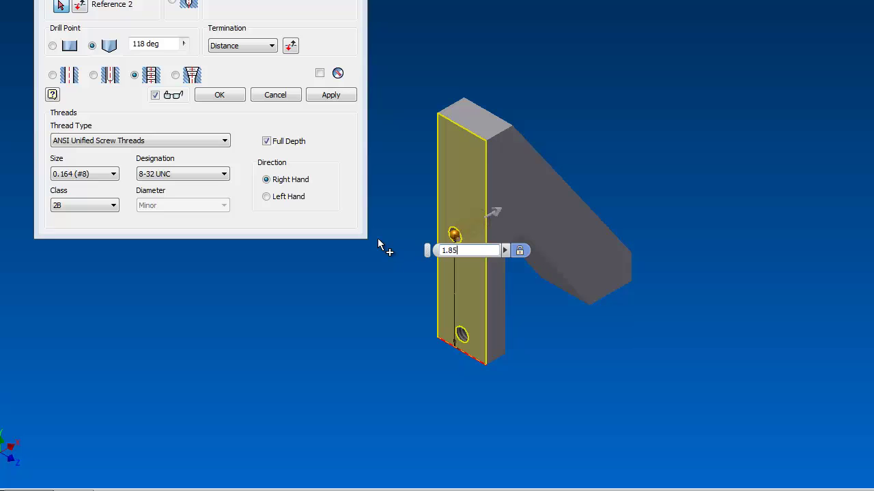
key("Tab")
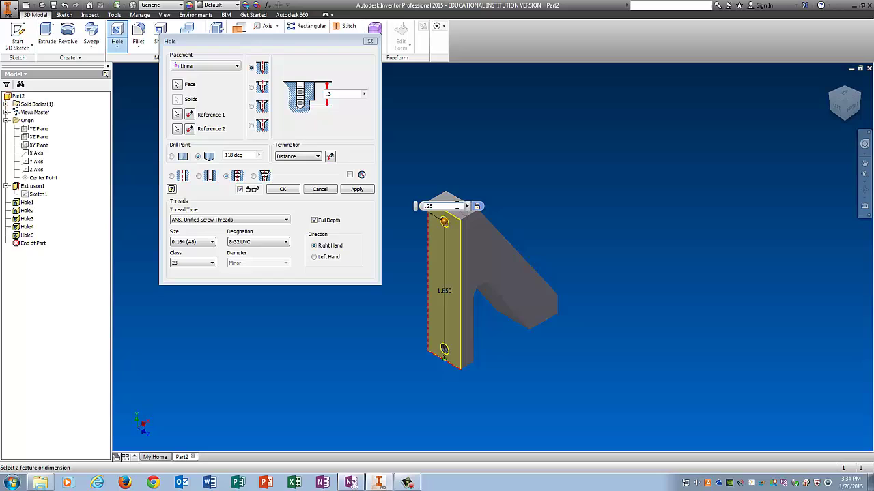
left_click(282, 190)
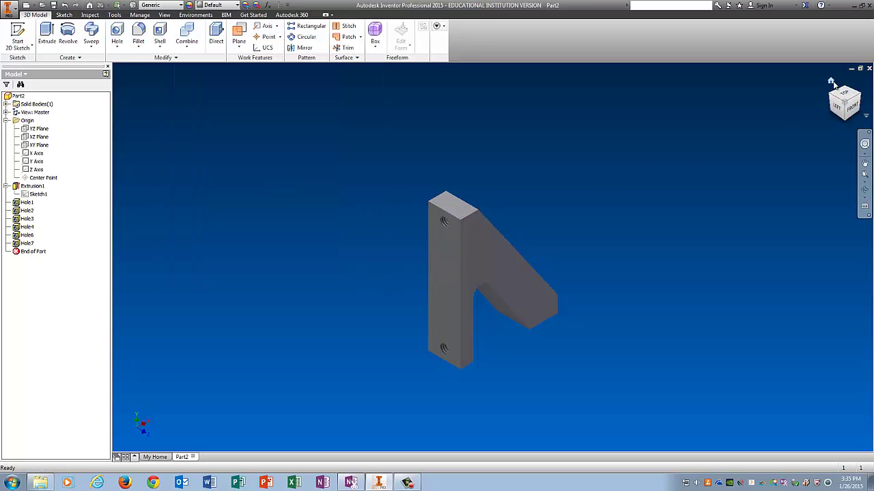
Return to the home view and change the part appearance from Default to Magenta
left_click(832, 83)
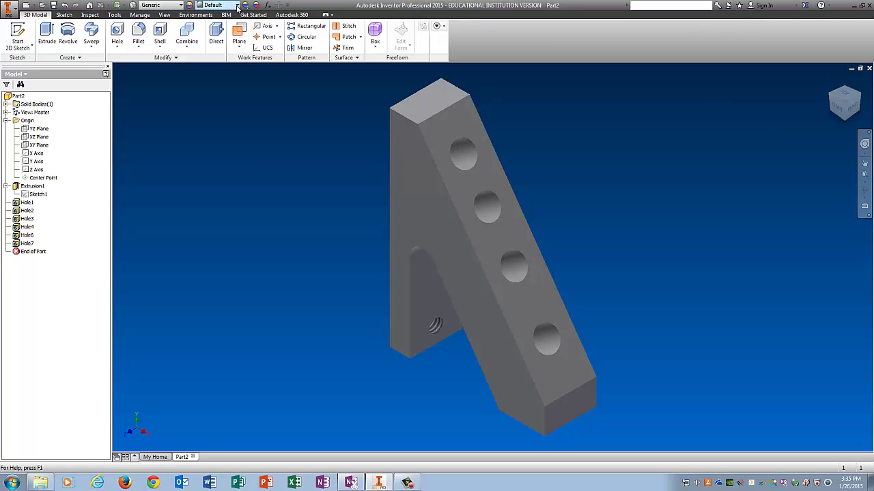
left_click(237, 7)
scroll(226, 205, "down", 10)
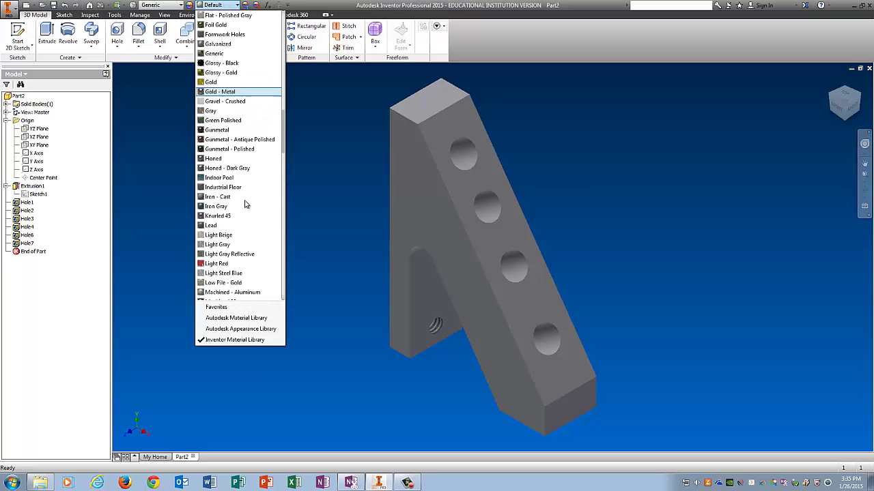
left_click(216, 149)
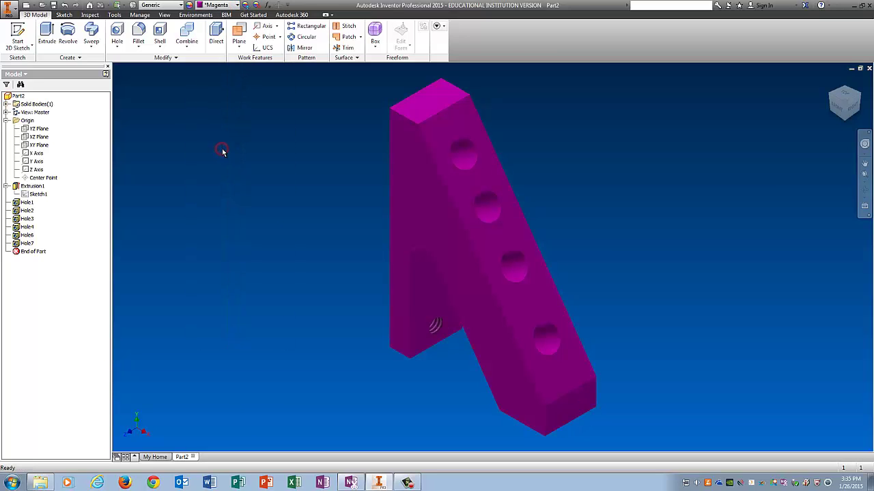
Rotate the magenta part with the ViewCube to inspect the four-hole face, then restore the earlier view
left_click(858, 97)
left_click(858, 97)
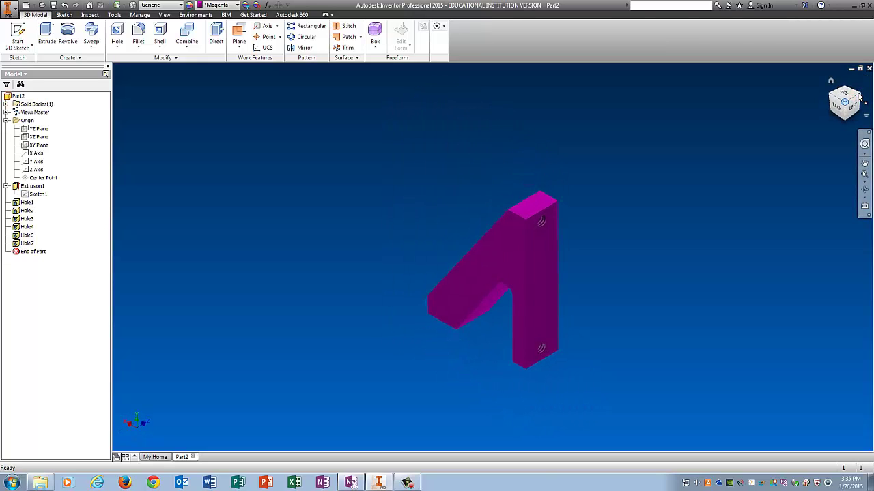
left_click(858, 97)
left_click(858, 97)
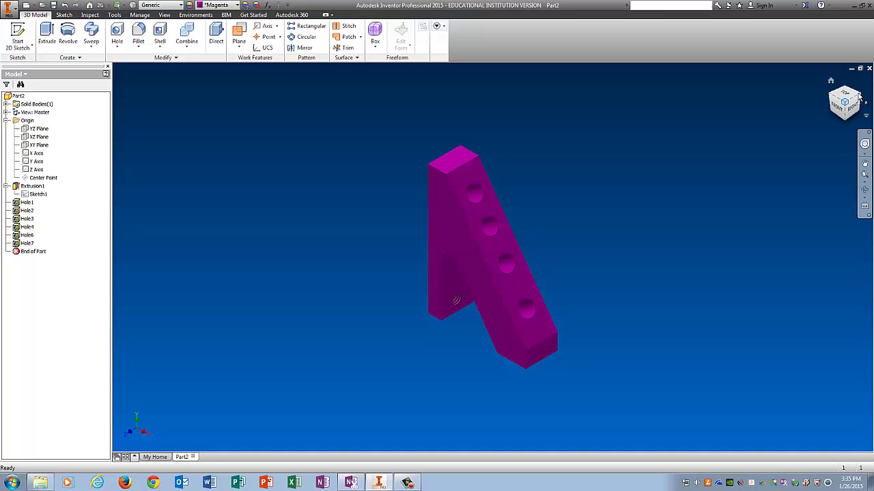
middle_click_drag(454, 148, 346, 170, "shift")
key("F5")
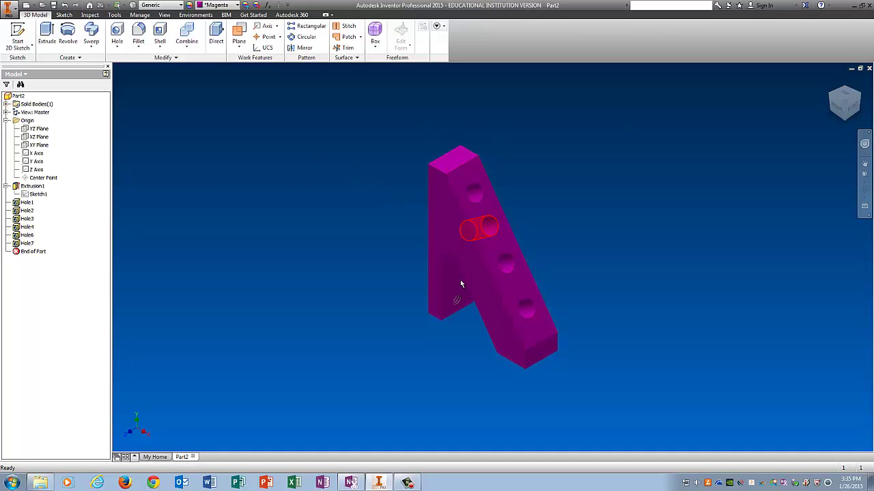
Save the part as 'Auxiliary View' in the Desktop's Practice folder
left_click(9, 9)
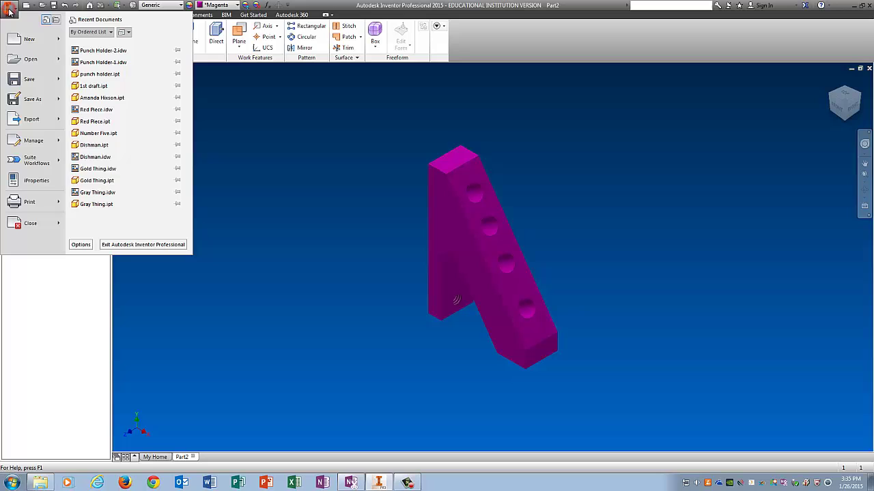
left_click(33, 100)
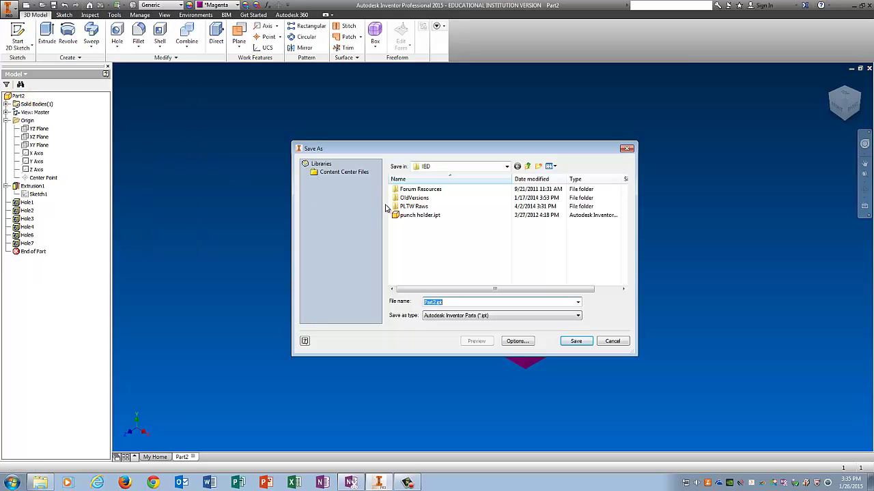
left_click(419, 164)
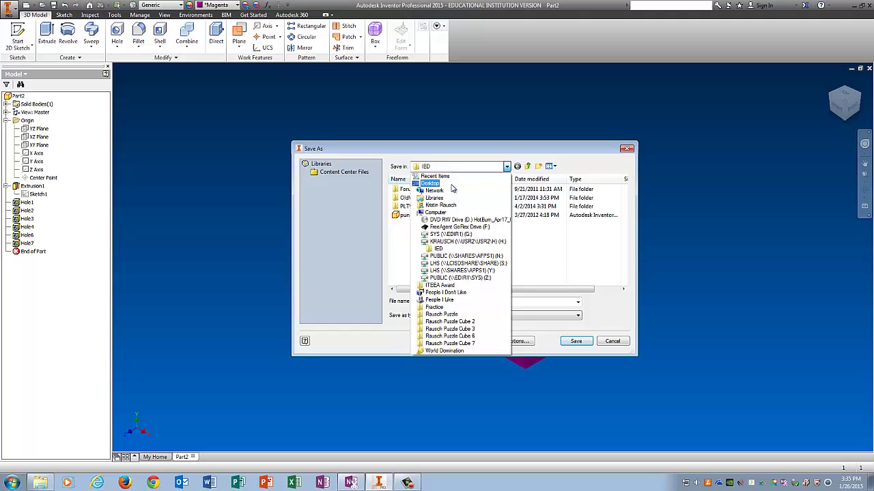
left_click(450, 186)
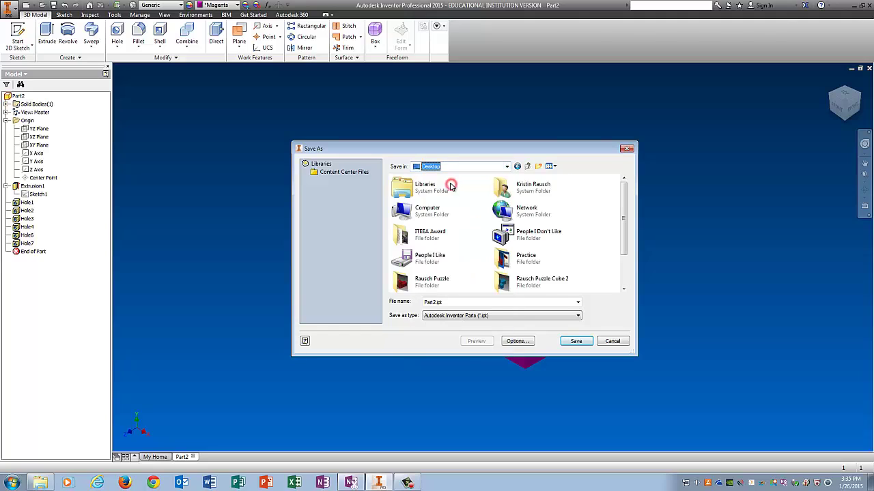
double_click(539, 258)
double_click(468, 300)
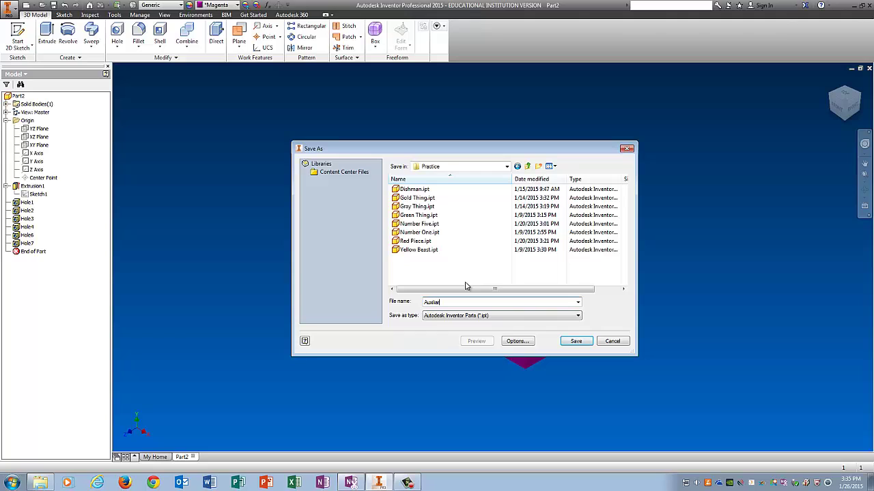
type("Auxiliary View")
key("Return")
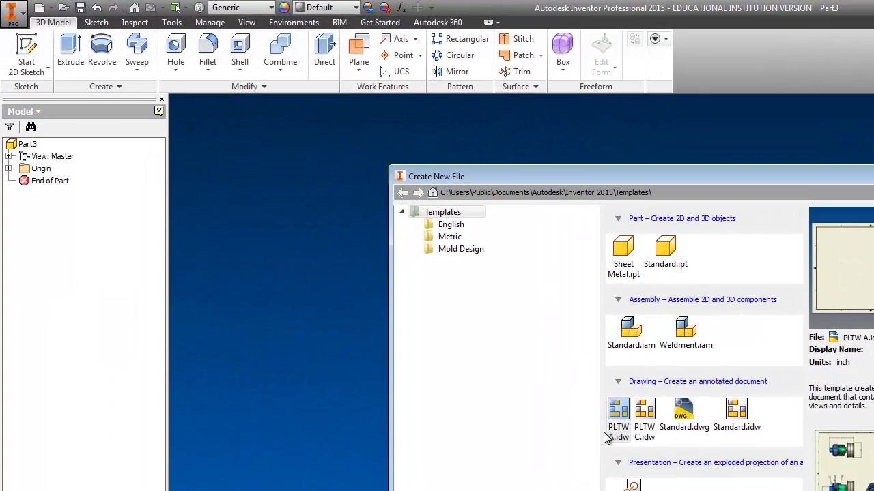
Start a PLTW A.idw drawing and enter Practice, the designer's name, 26 JAN 15 and Pink Punch Holder
left_click(415, 279)
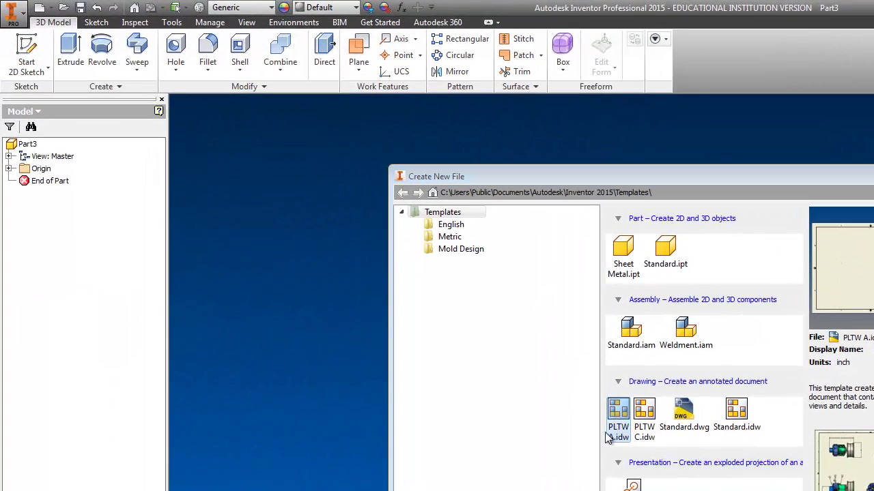
double_click(618, 419)
type("P")
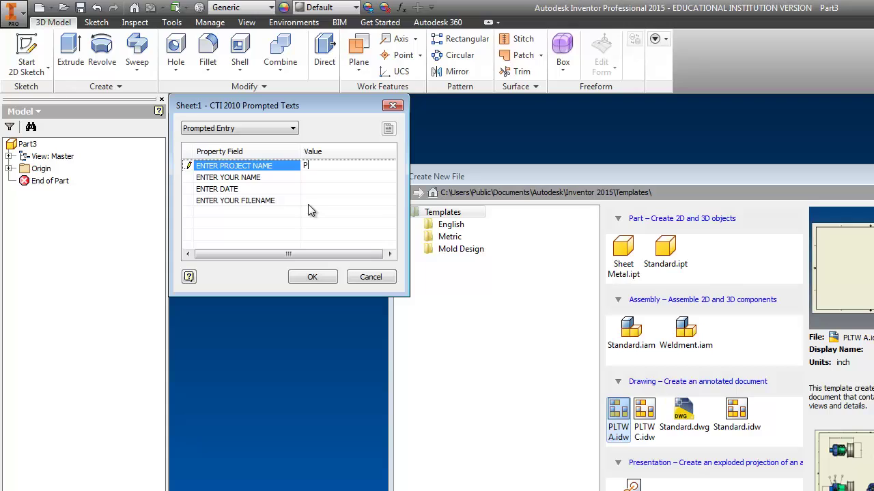
type("ractice")
left_click(321, 176)
type("Rausch")
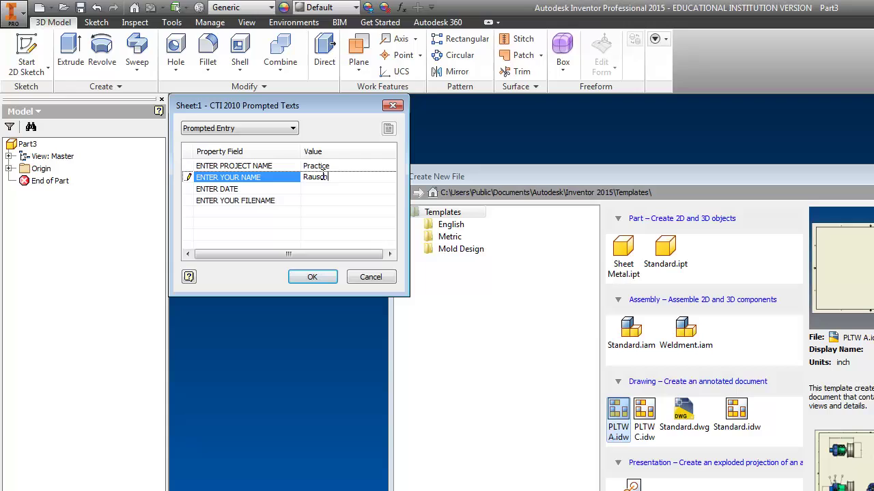
left_click(315, 189)
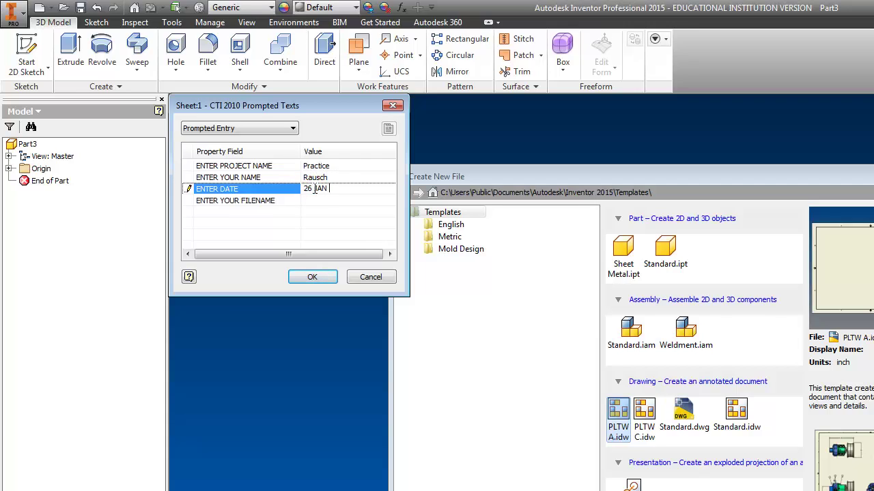
type("26 JAN 15")
left_click(316, 200)
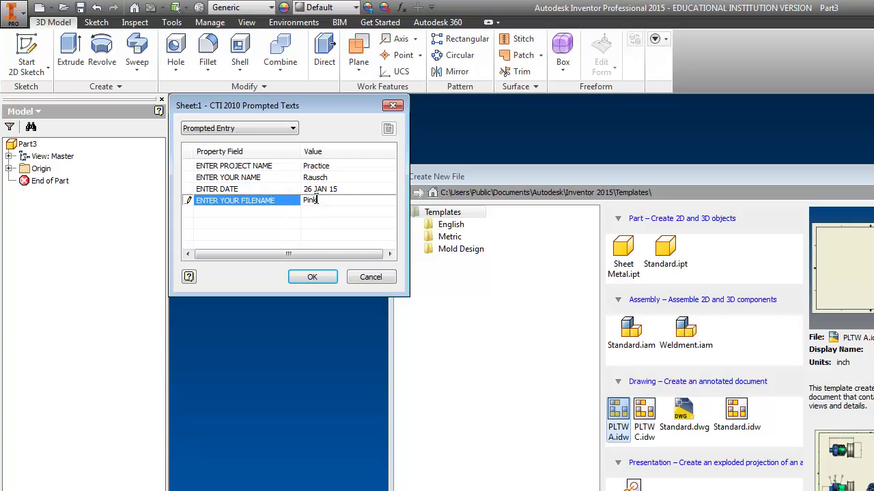
type("Pink Punch Holder")
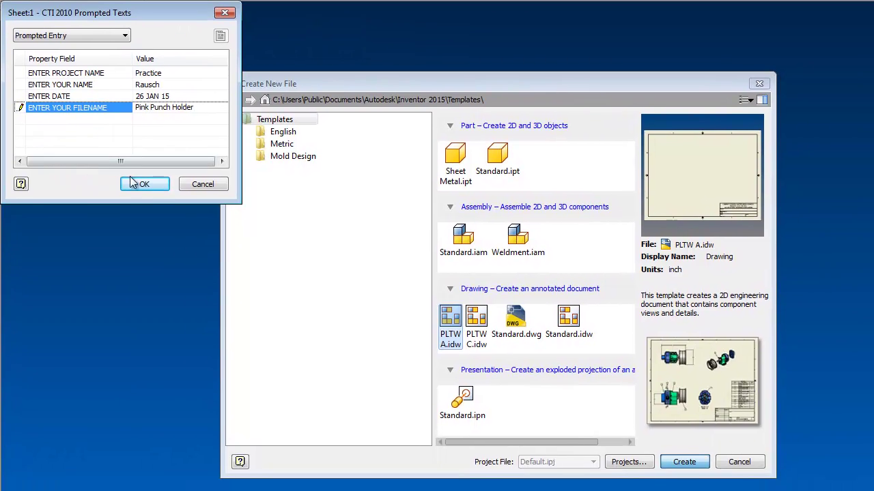
Accept the title block and style warning, then place a front base view of Auxiliary View.ipt
left_click(306, 276)
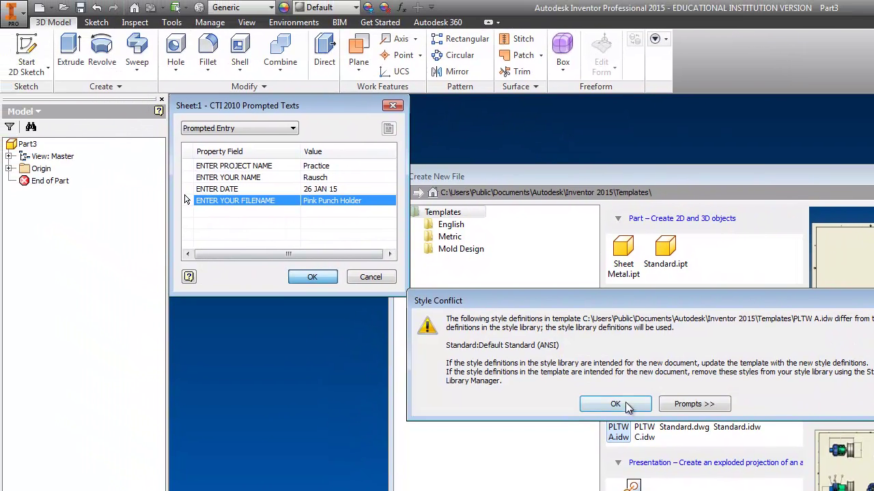
left_click(627, 405)
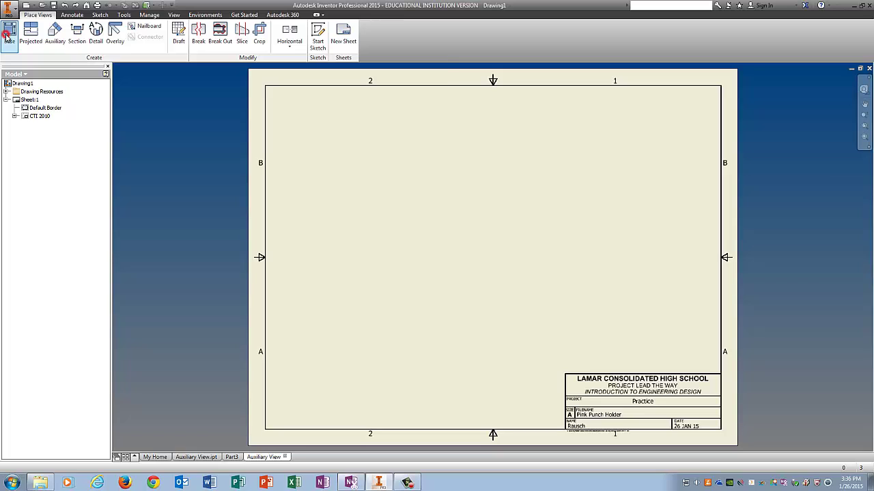
left_click(8, 34)
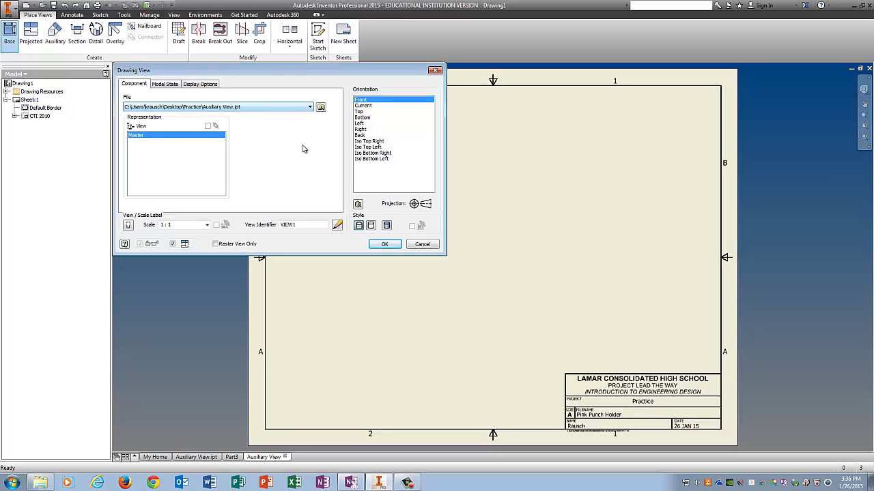
left_click(385, 243)
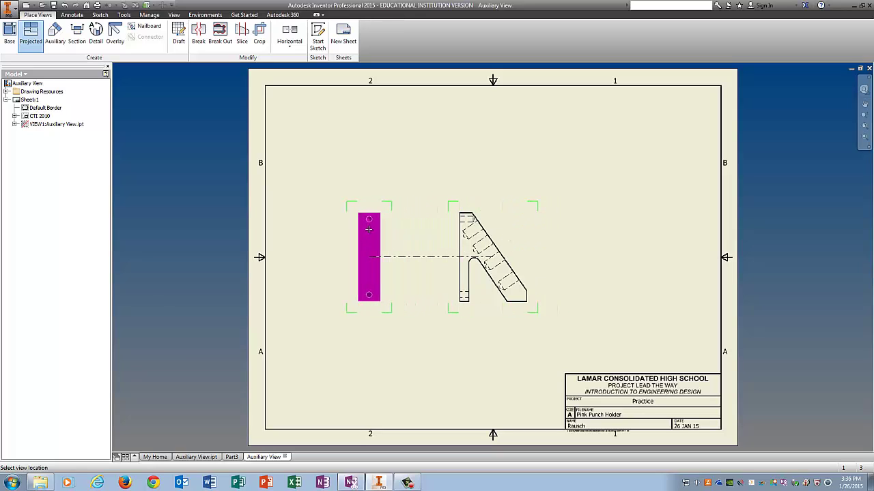
Project a side view and an upper-right isometric view from the front view, then nudge the side view left
left_click(368, 229)
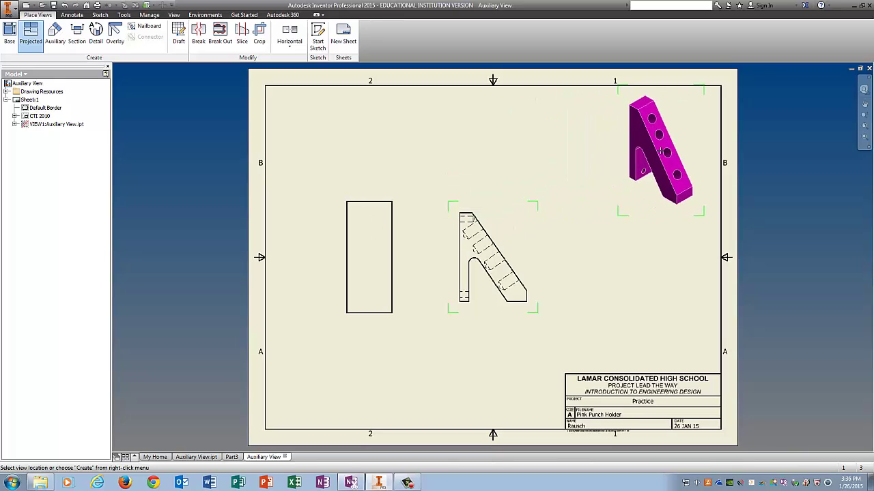
left_click(661, 151)
right_click(661, 150)
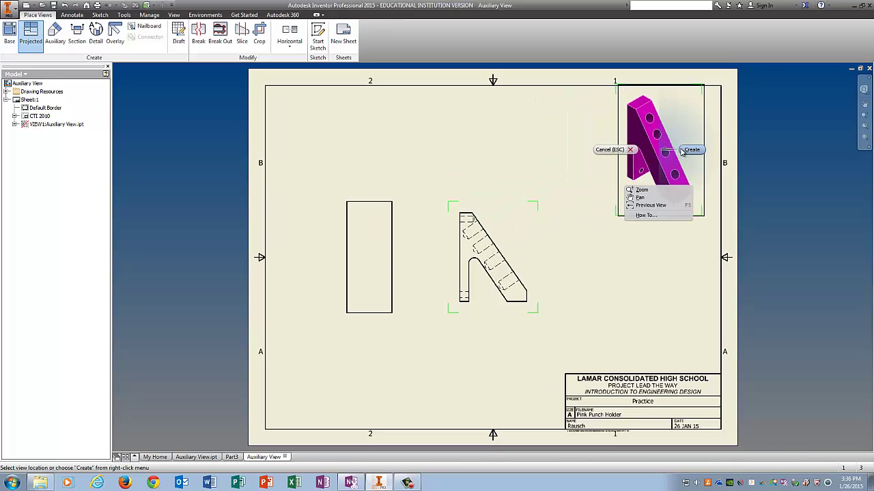
left_click(692, 150)
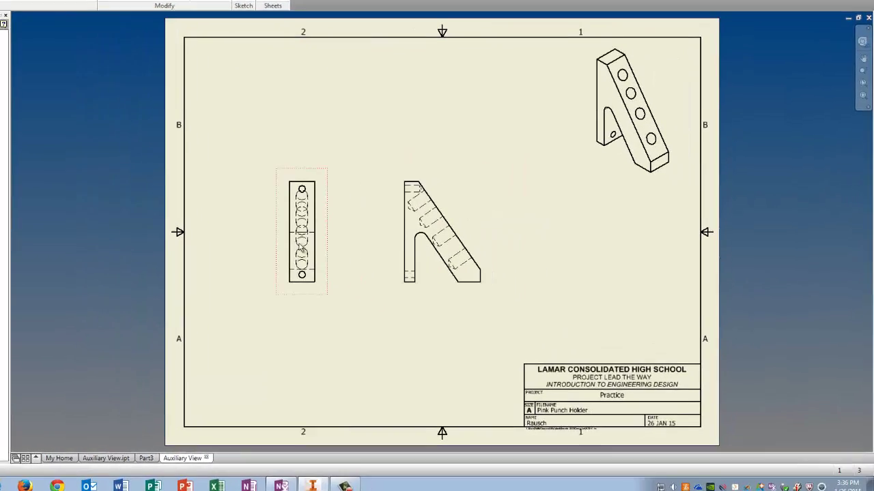
left_click_drag(432, 171, 401, 173)
left_click_drag(132, 79, 93, 80)
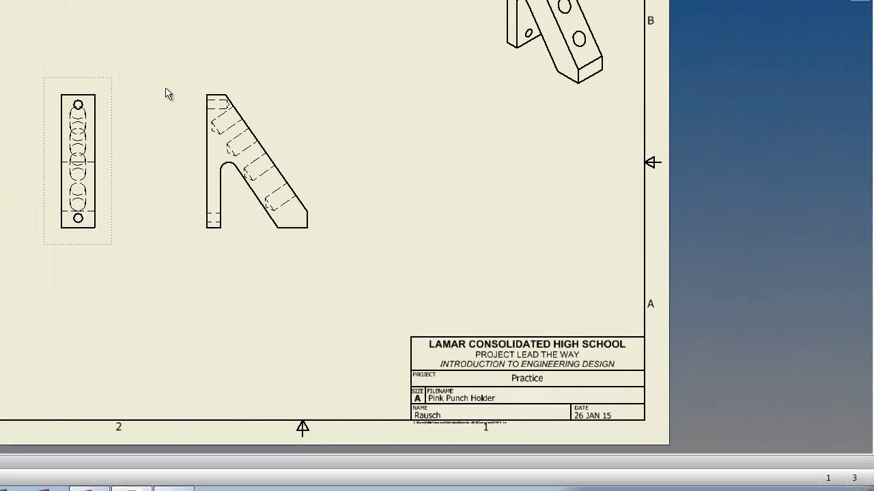
Change the front base view's scale to 1.25 in the Drawing View dialog
double_click(270, 89)
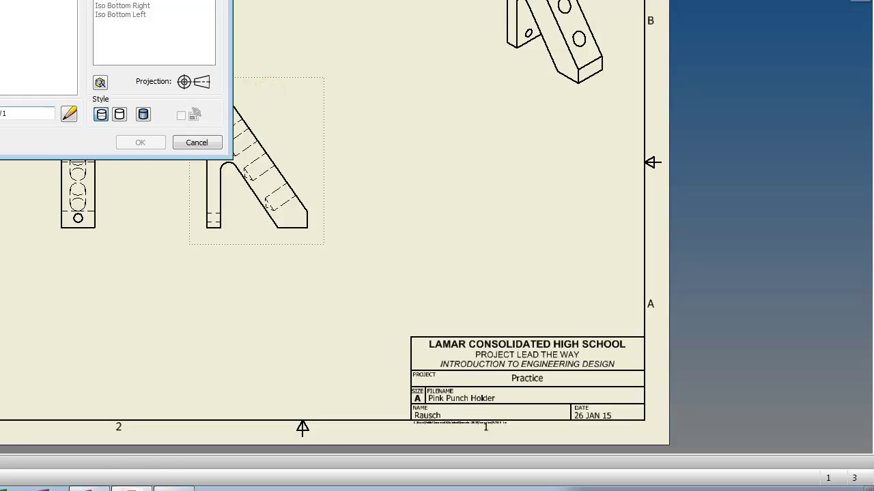
left_click(0, 113)
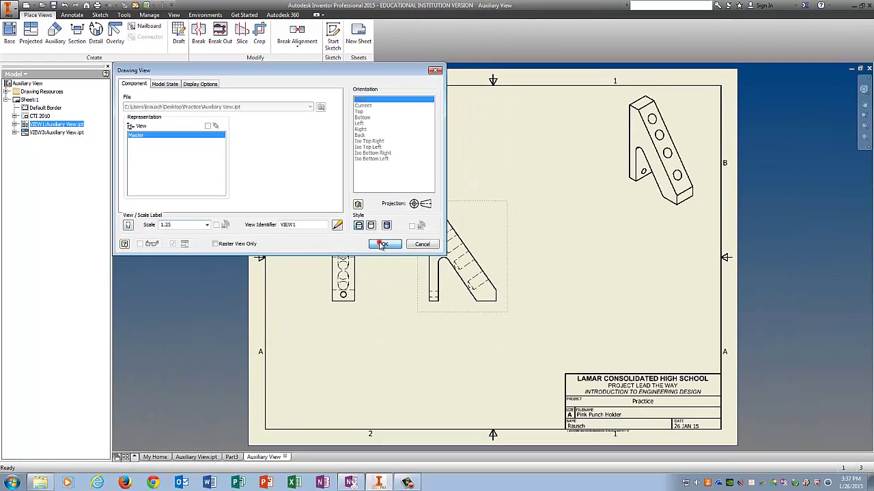
left_click(577, 366)
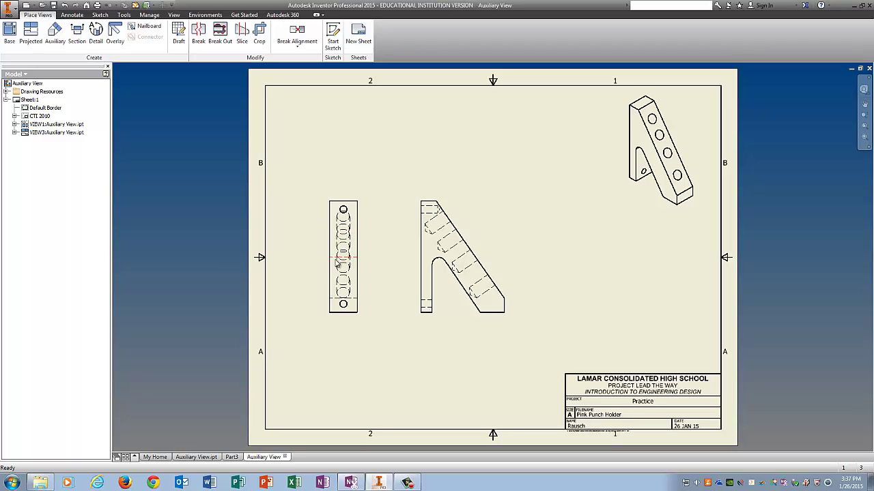
Give the side view its own Hidden Line Removed style instead of the base view's
double_click(346, 194)
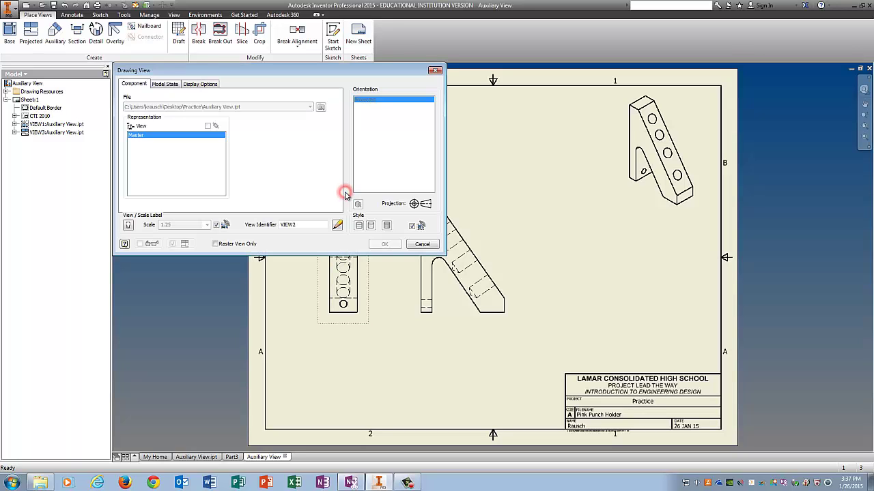
left_click(411, 225)
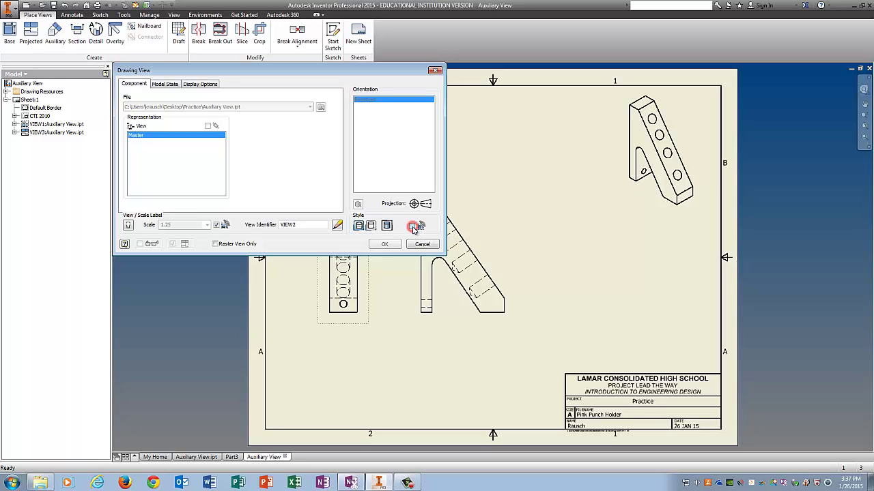
left_click(384, 247)
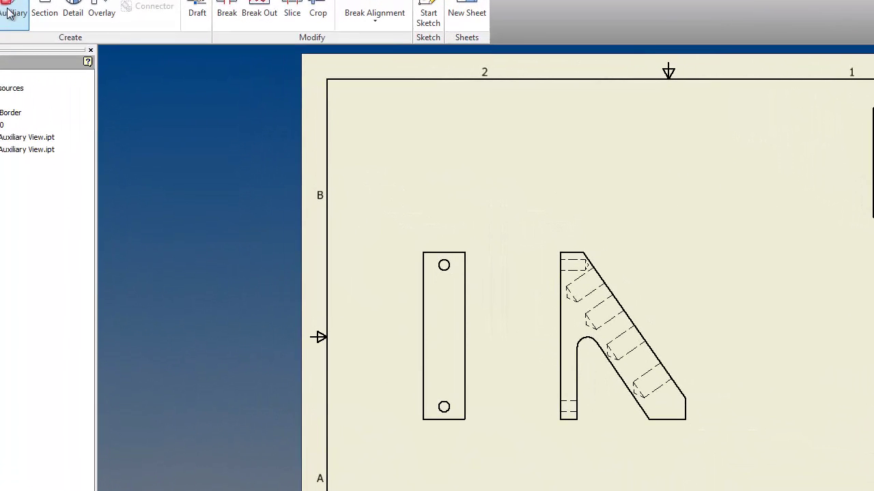
Create an auxiliary view of the front view, projected from its slanted edge
left_click(9, 13)
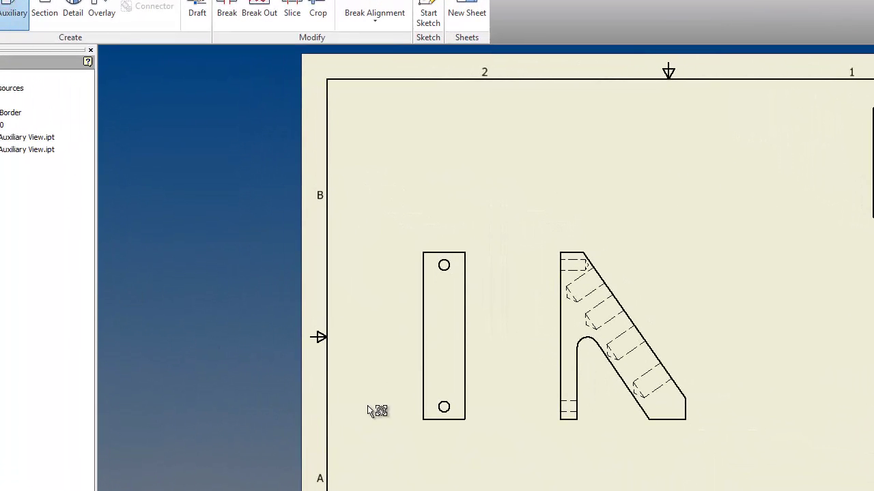
left_click(621, 344)
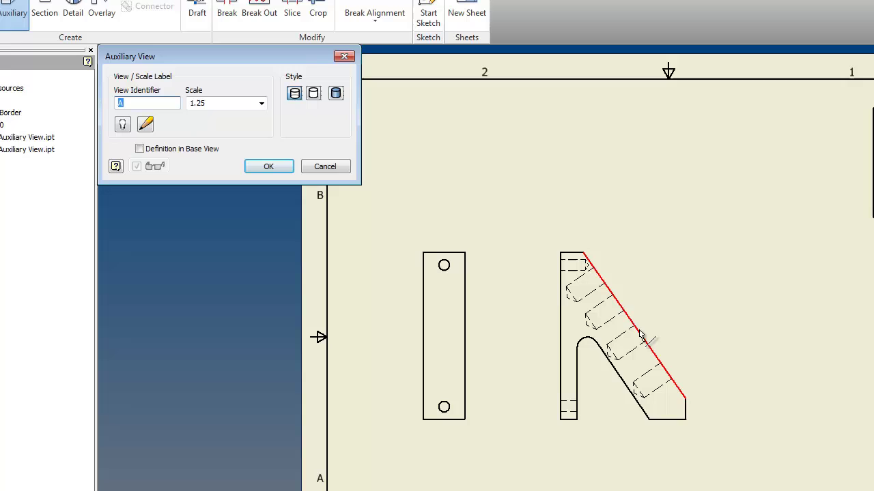
left_click(640, 336)
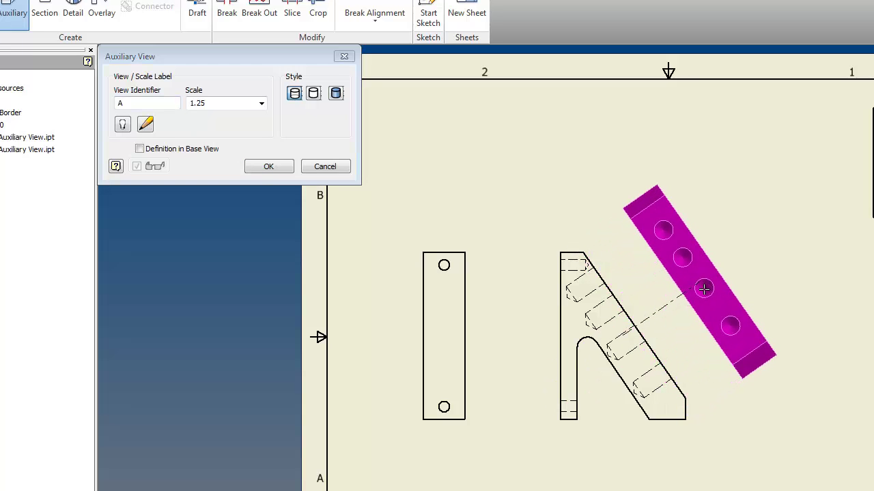
left_click(703, 288)
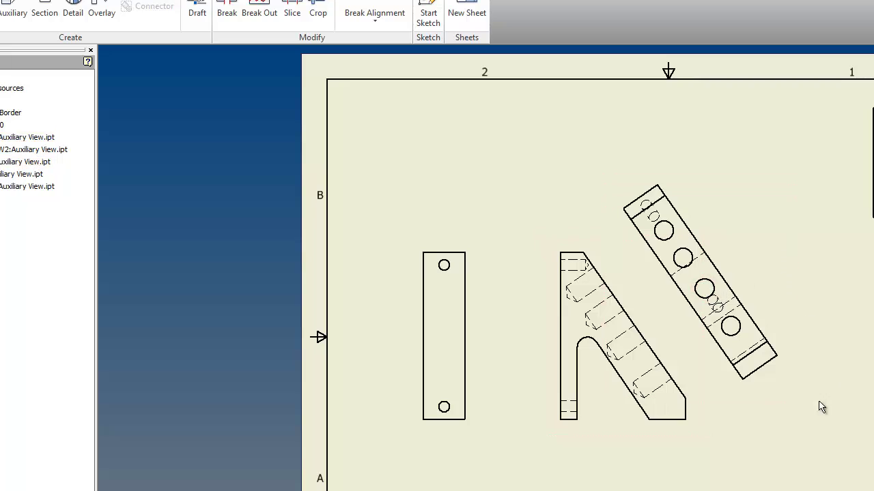
Switch the auxiliary view off the base view style to Hidden Line Removed
double_click(705, 170)
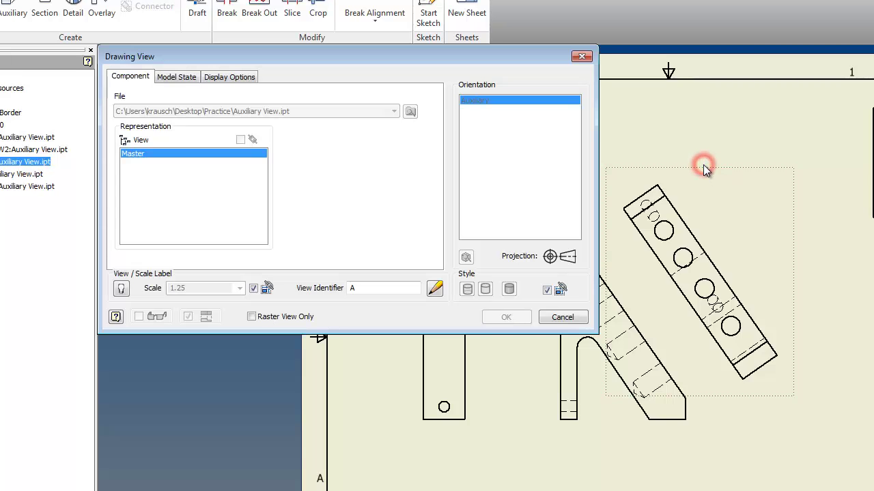
left_click(546, 290)
left_click(485, 288)
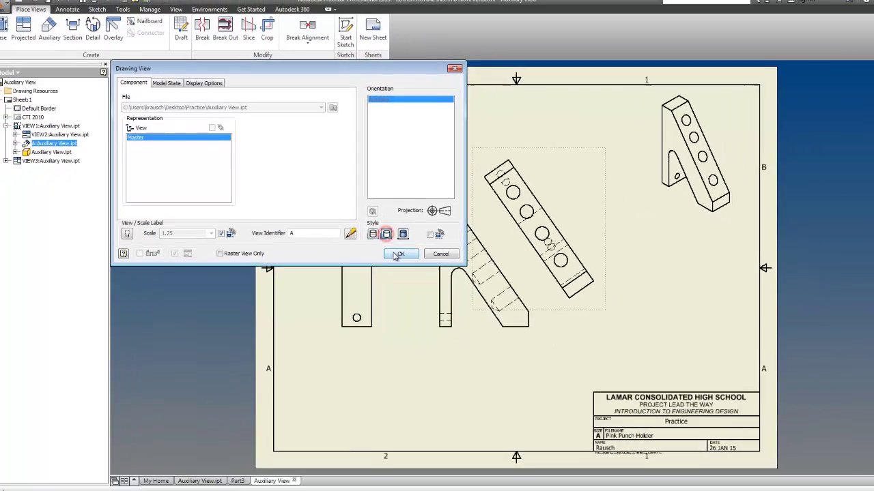
left_click(396, 254)
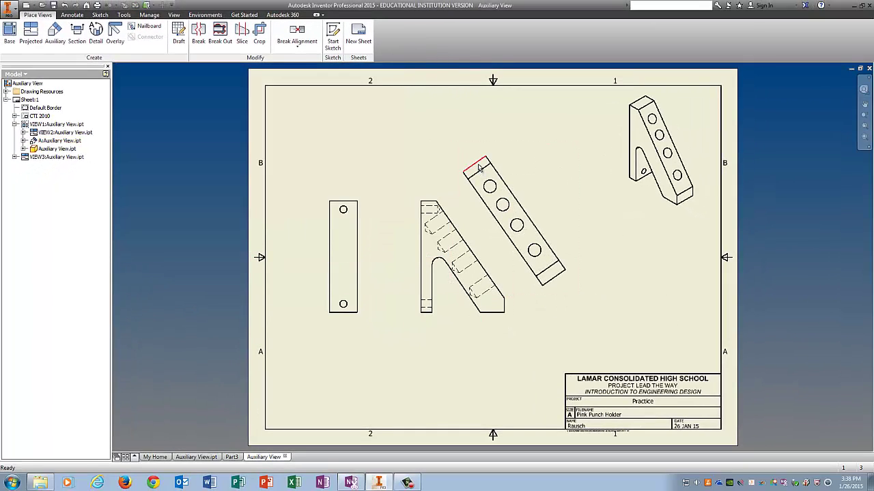
Select the auxiliary view and open its right-click menu, dismissing it without choosing anything
left_click(472, 168)
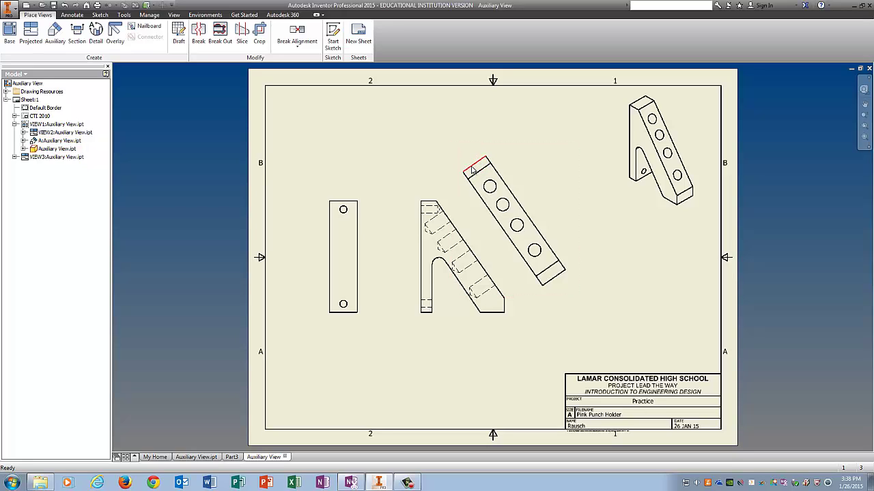
right_click(473, 170)
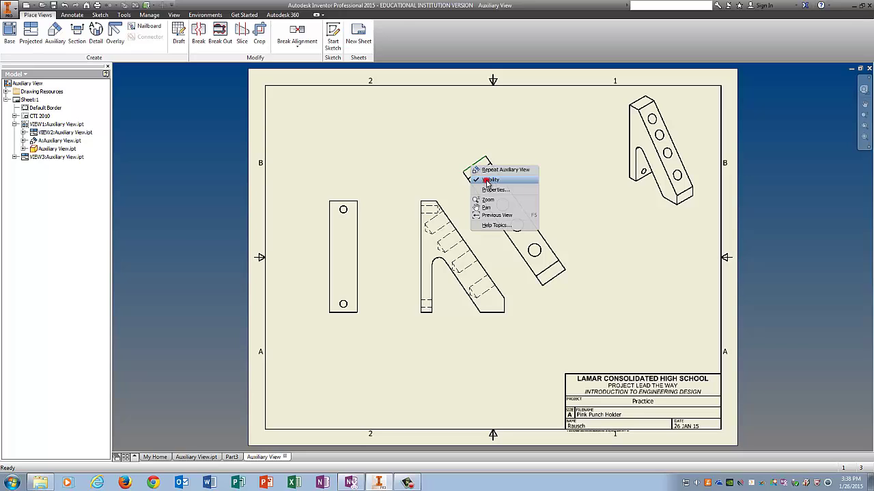
left_click(466, 176)
right_click(465, 176)
left_click(470, 176)
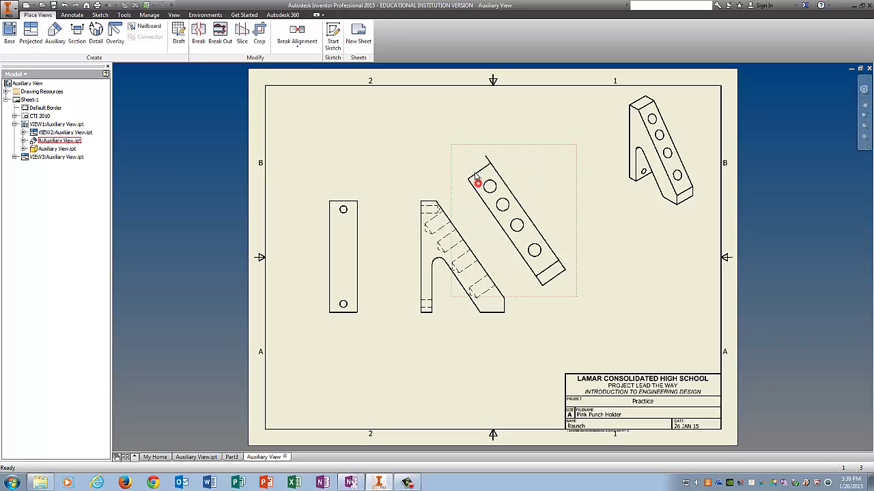
right_click(488, 161)
key("Escape")
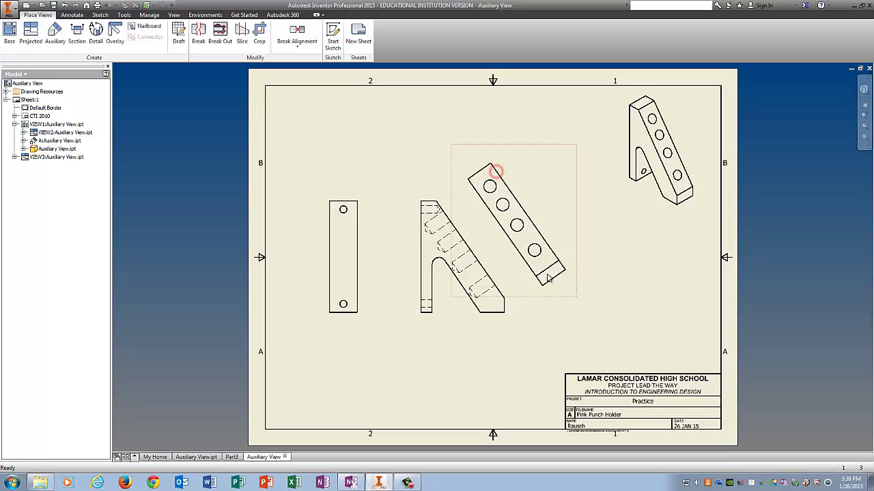
Open the auxiliary view's menu near its lower-right corner and move the view up and right
right_click(571, 267)
key("Escape")
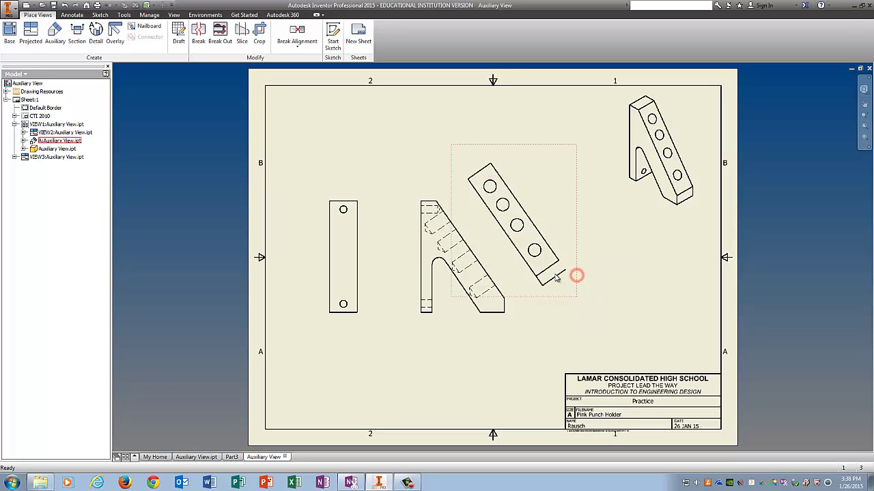
right_click(559, 277)
key("Escape")
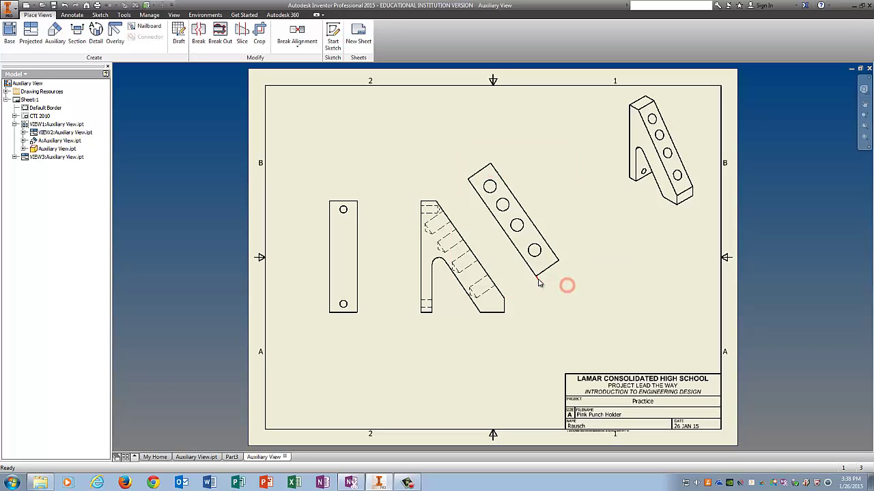
right_click(539, 279)
left_click(551, 292)
Switch the isometric view to Shaded style, nudge it lower, and reposition the auxiliary view near the side view
left_click_drag(512, 147, 530, 134)
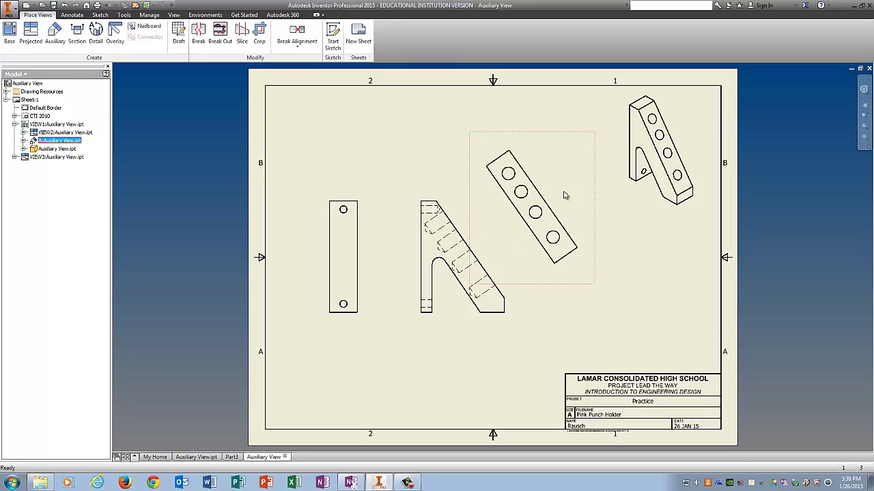
left_click(663, 107)
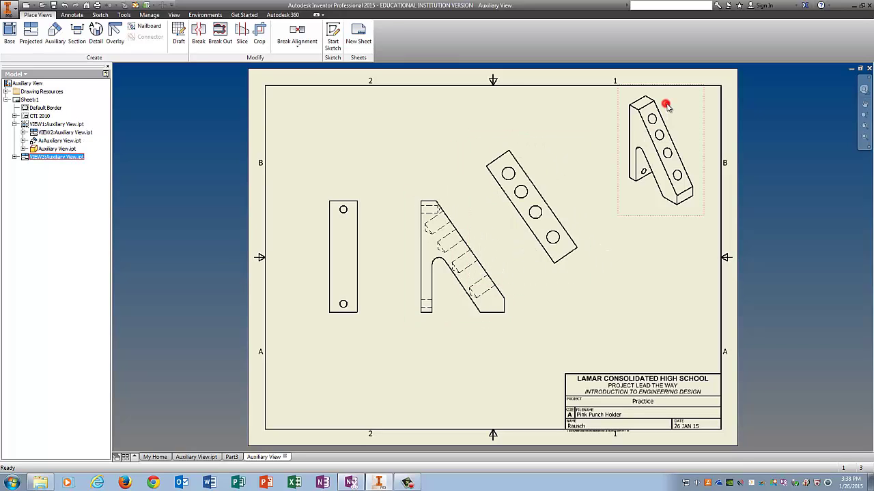
double_click(625, 120)
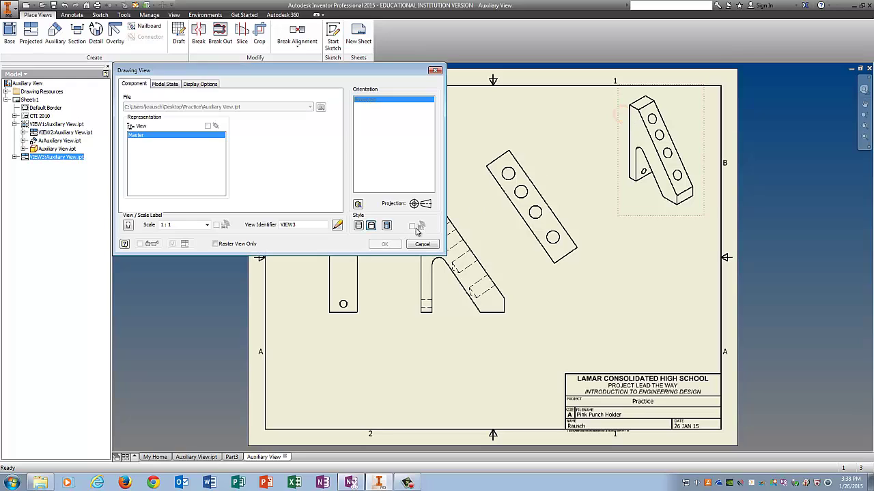
left_click(384, 244)
left_click(686, 86)
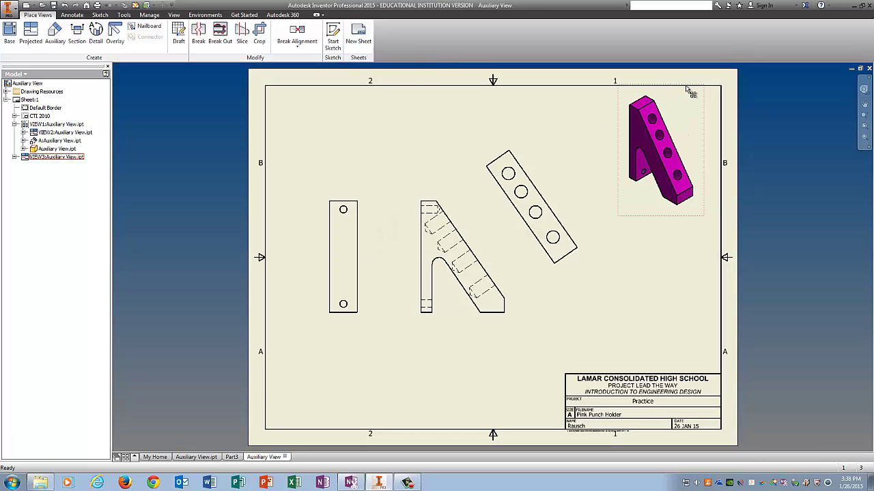
left_click_drag(688, 105, 687, 106)
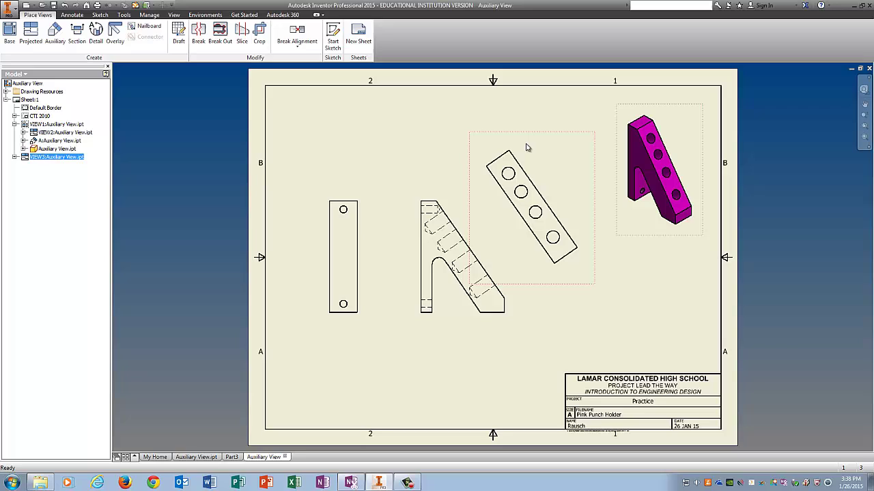
mouse_move(543, 131)
left_mouse_down()
mouse_move(539, 140)
mouse_move(548, 137)
left_mouse_up()
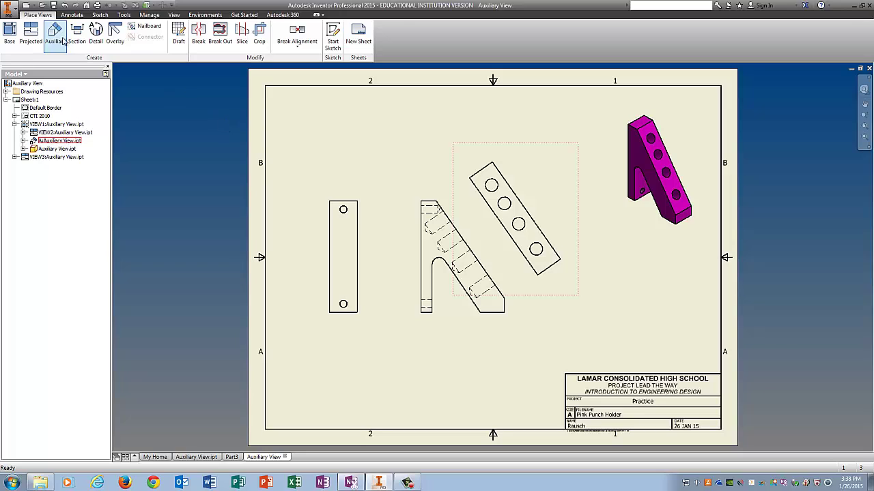
Add center marks to the front view's lower hole and all four auxiliary-view holes
left_click(72, 15)
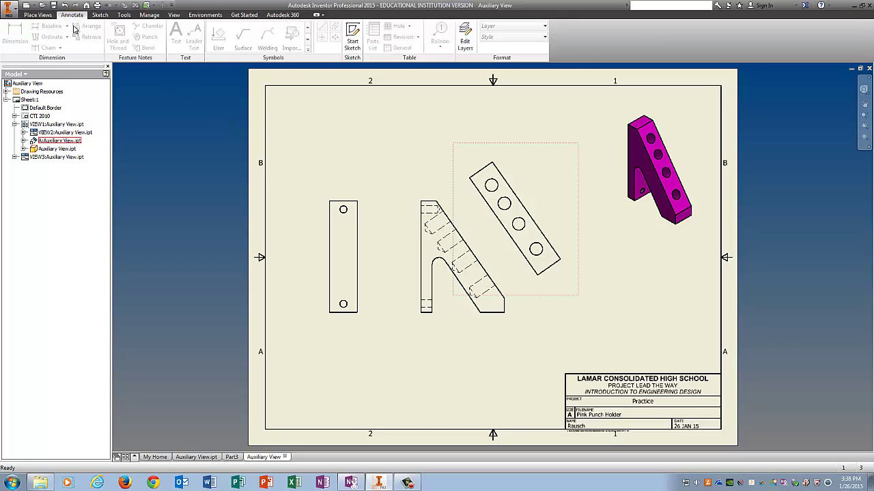
left_click(321, 37)
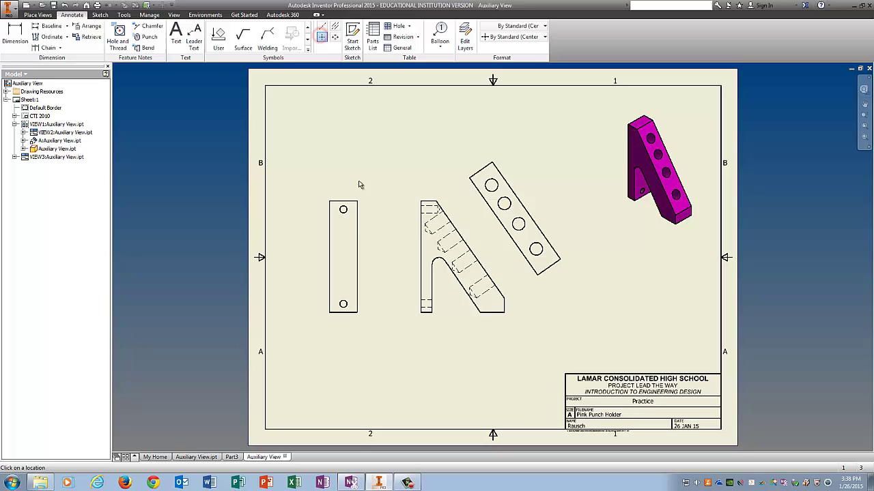
left_click(343, 303)
left_click(491, 185)
left_click(504, 202)
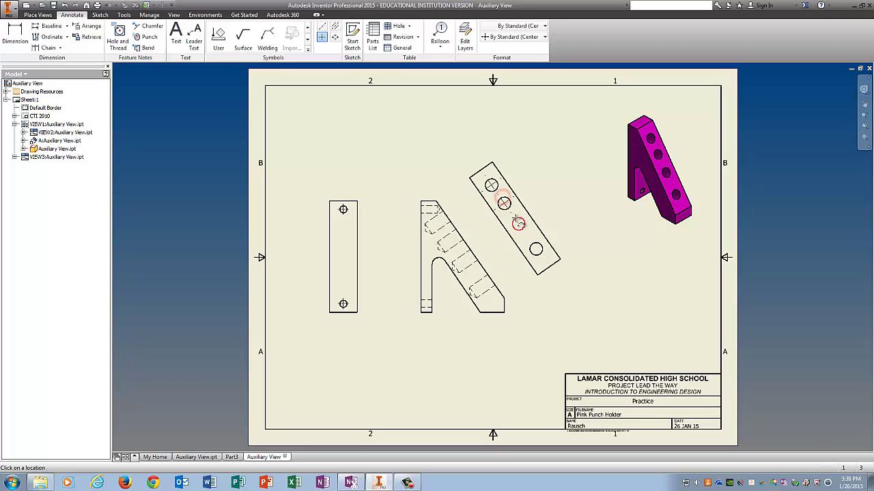
left_click(518, 224)
left_click(536, 250)
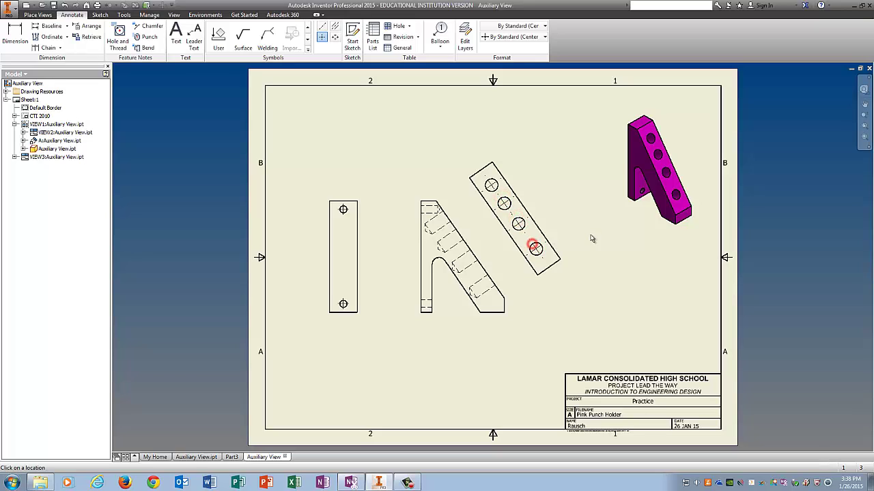
Add centerline bisectors between paired edges of the side view's hidden holes
left_click(334, 25)
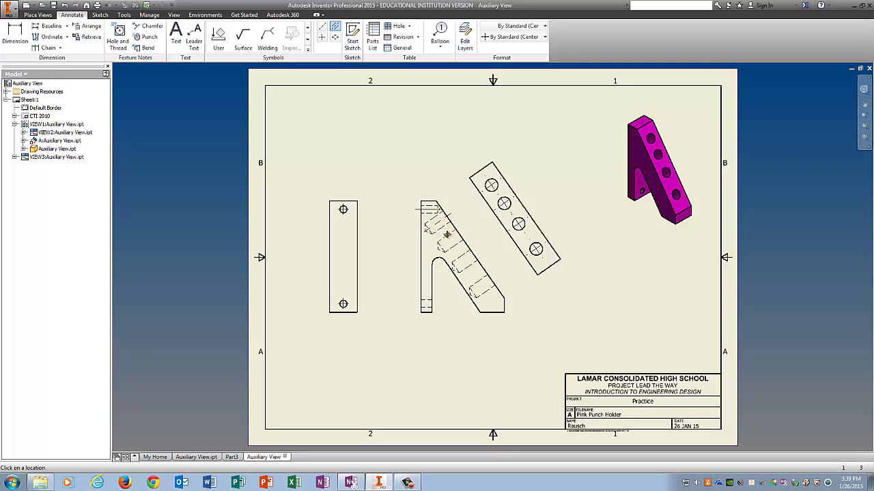
left_click(447, 234)
left_click(469, 261)
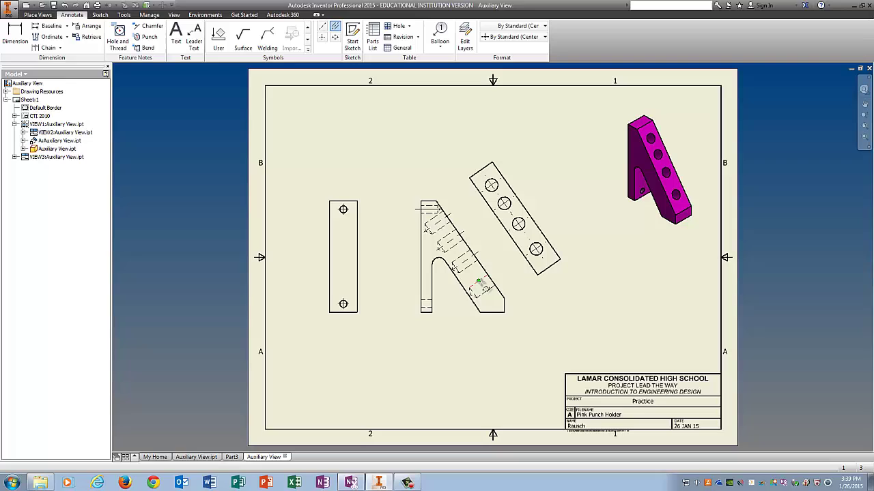
left_click(479, 288)
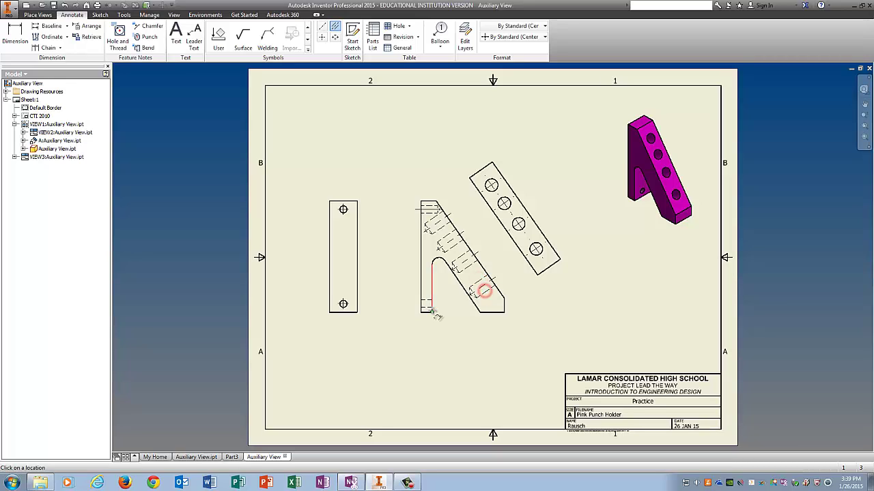
left_click(428, 300)
left_click(425, 305)
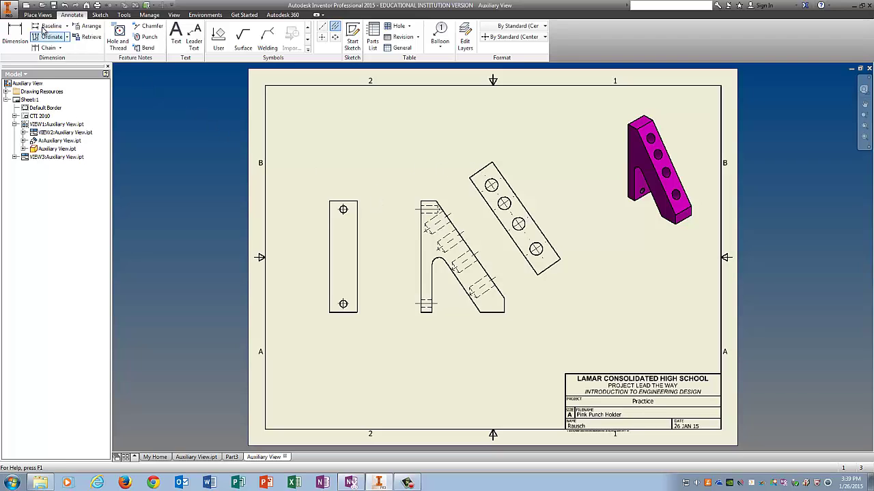
Save the drawing from the application menu, keeping the name Auxiliary View.idw in Practice
left_click(10, 13)
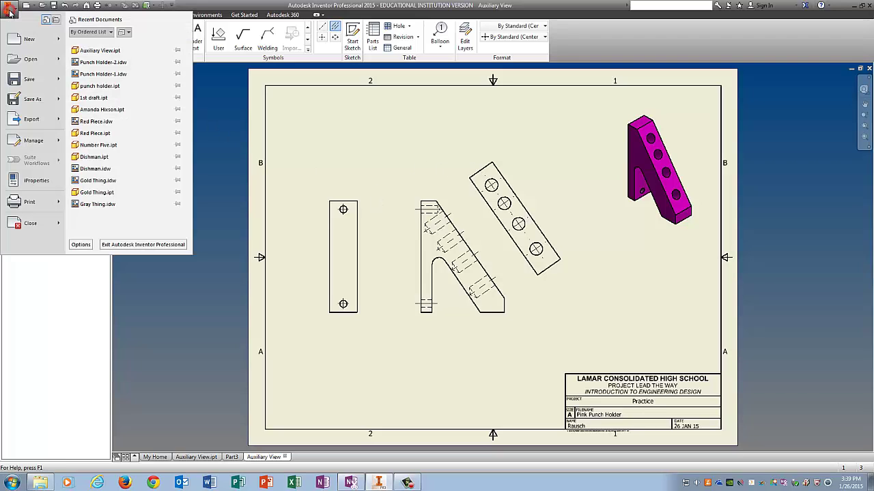
left_click(26, 83)
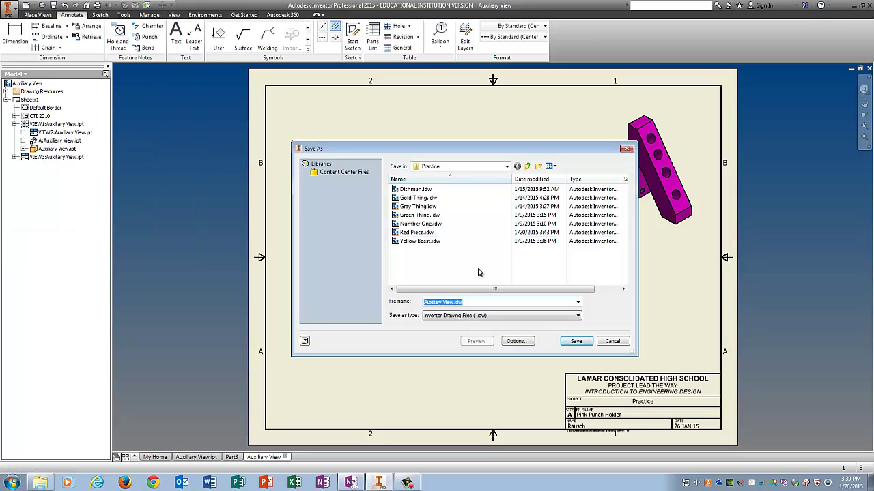
left_click(579, 344)
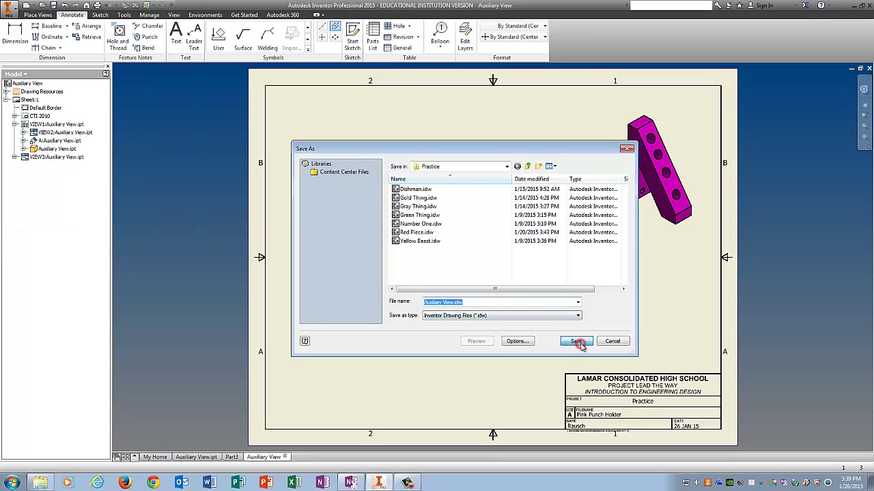